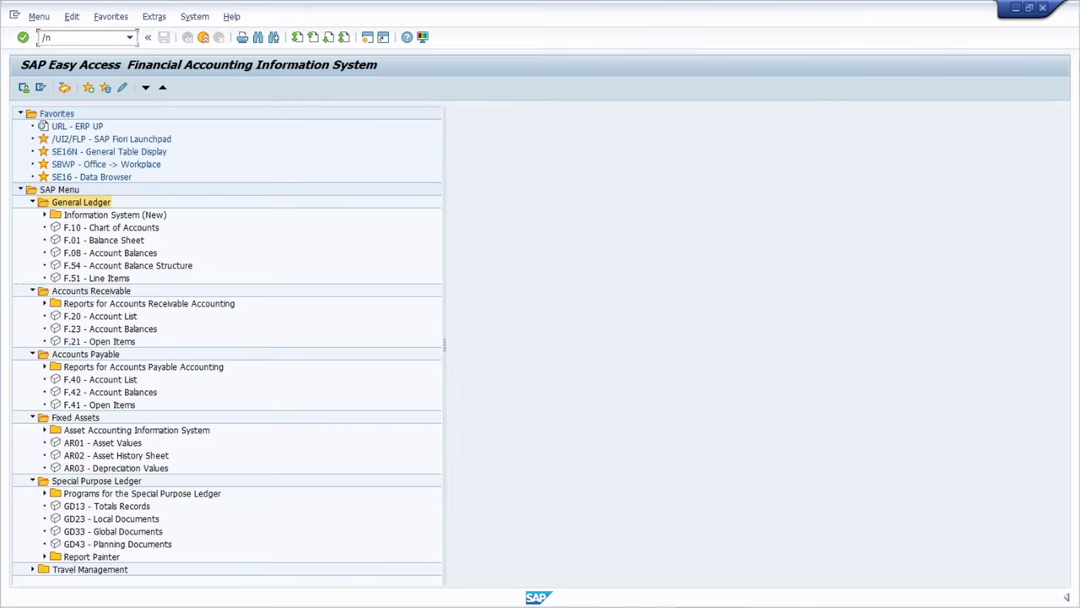
Open the FB01 post and FB02 change document screens, then enter /nfb03 for Display Document.
{"action": "type", "text": "fb01"}
{"action": "key", "text": "Return"}
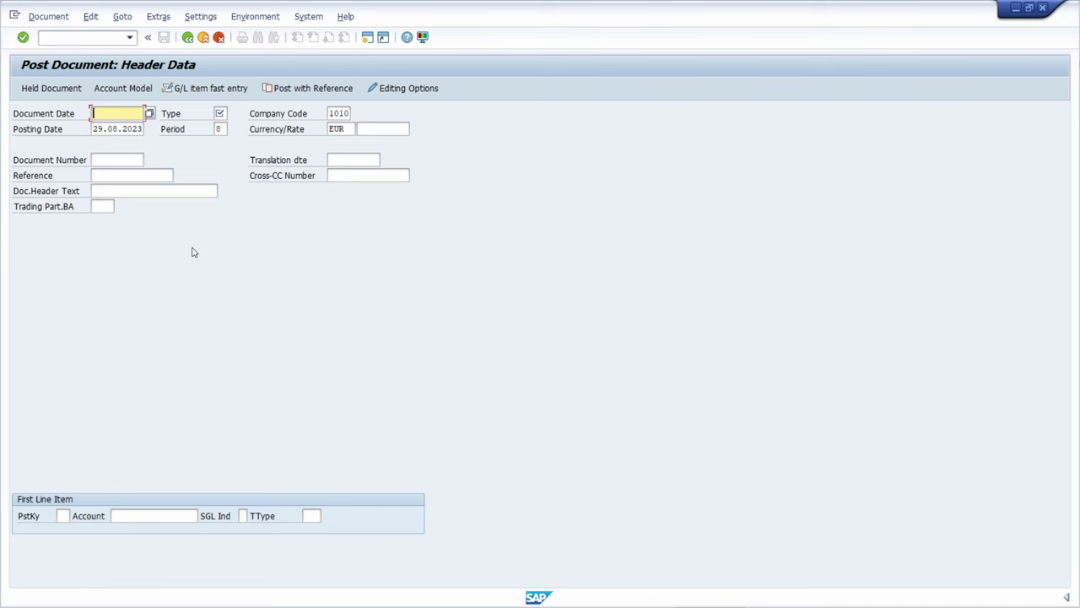
{"action": "left_click", "coordinate": [40, 38]}
{"action": "type", "text": "/nfb02"}
{"action": "key", "text": "Return"}
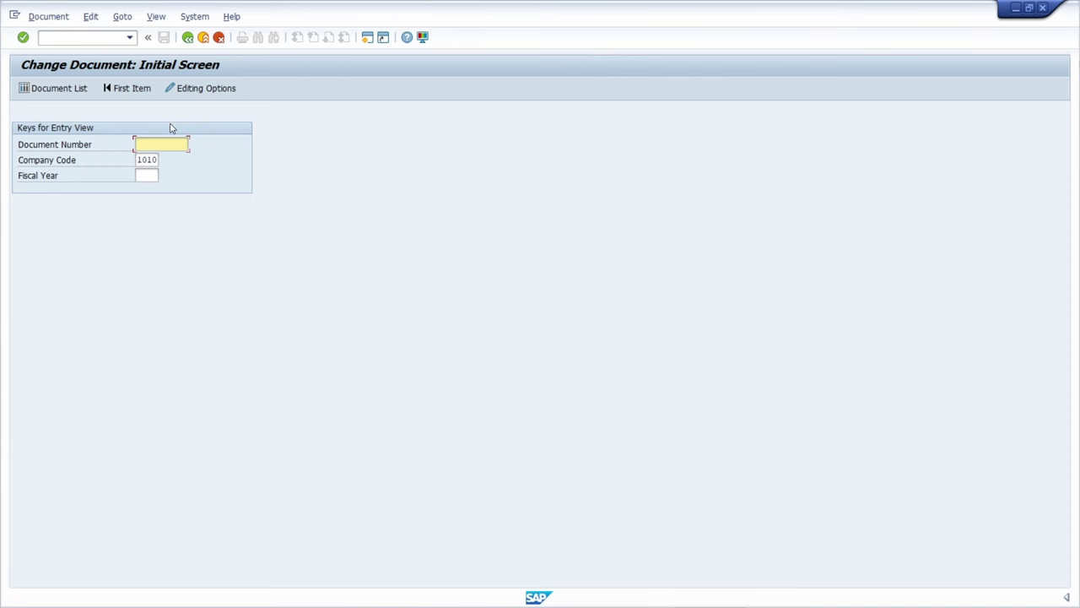
{"action": "left_click", "coordinate": [87, 38]}
{"action": "type", "text": "/nfb03"}
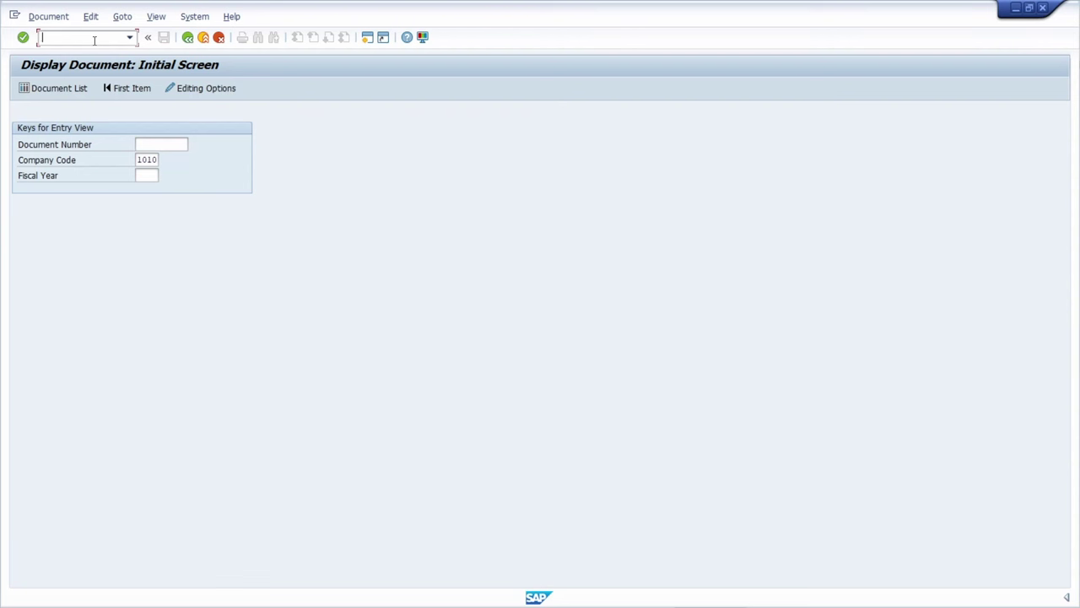
Run /nfbl1n for vendor line item display, then /nfbl3n for the next line item report.
{"action": "type", "text": "/nfbl1n"}
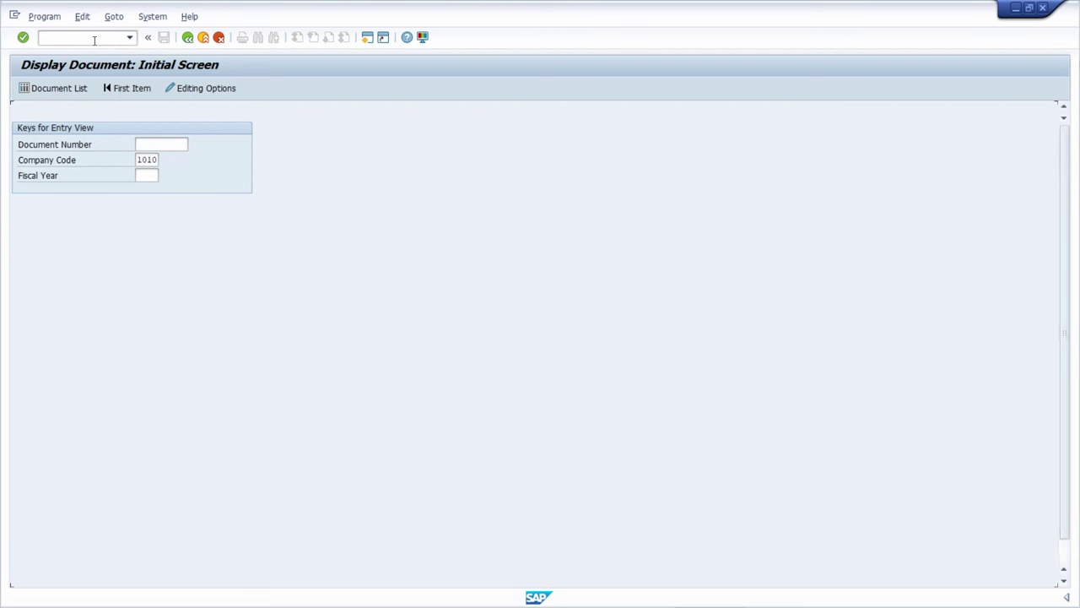
{"action": "key", "text": "Return"}
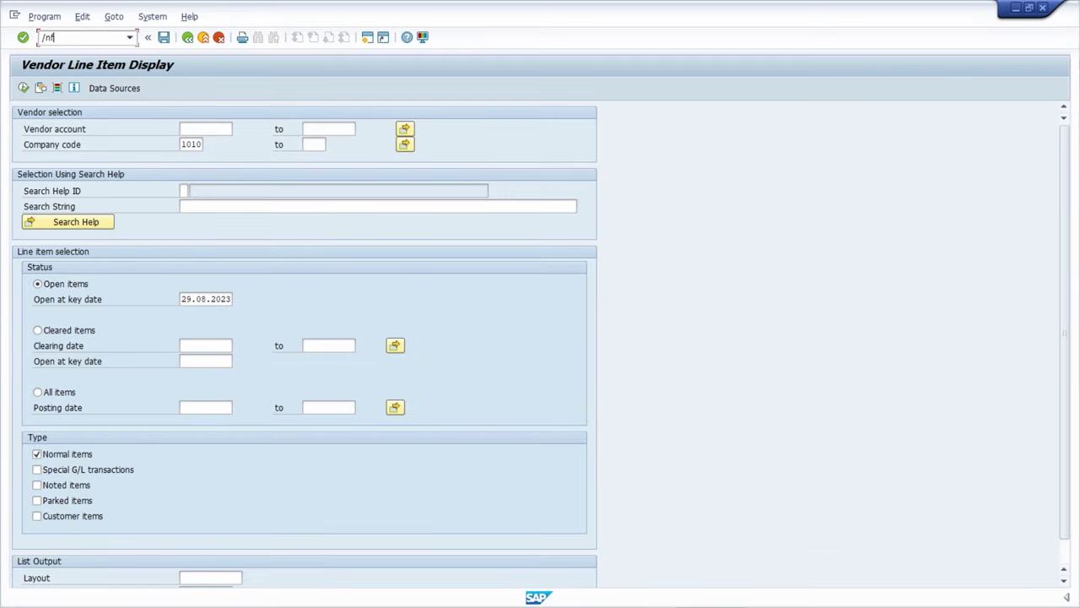
{"action": "type", "text": "bl3n"}
{"action": "key", "text": "Return"}
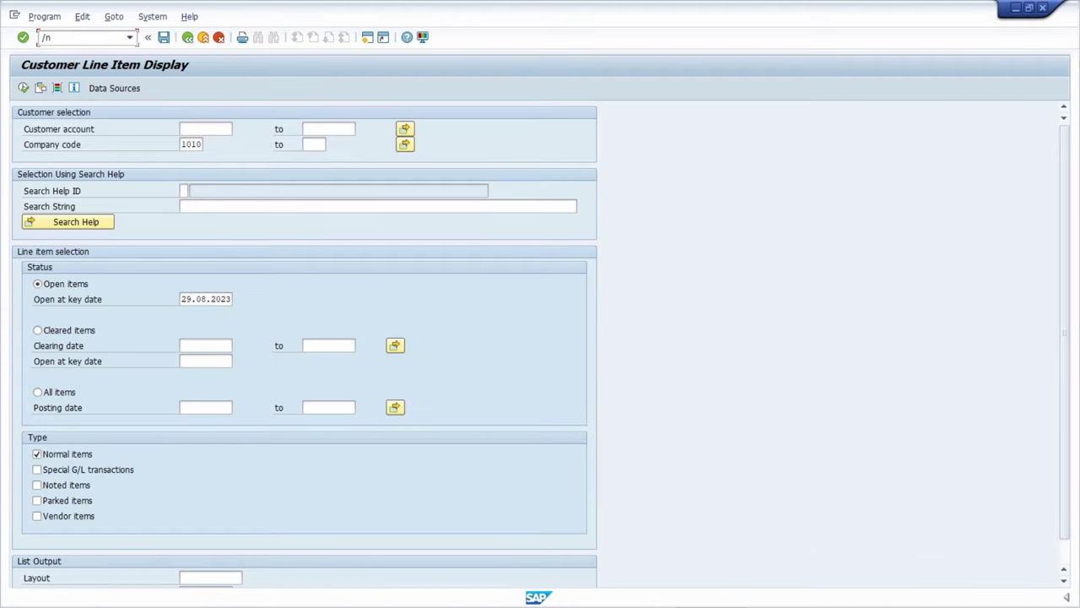
Open the F-02 G/L account posting screen, then submit /nfb50.
{"action": "type", "text": "f-02"}
{"action": "key", "text": "Return"}
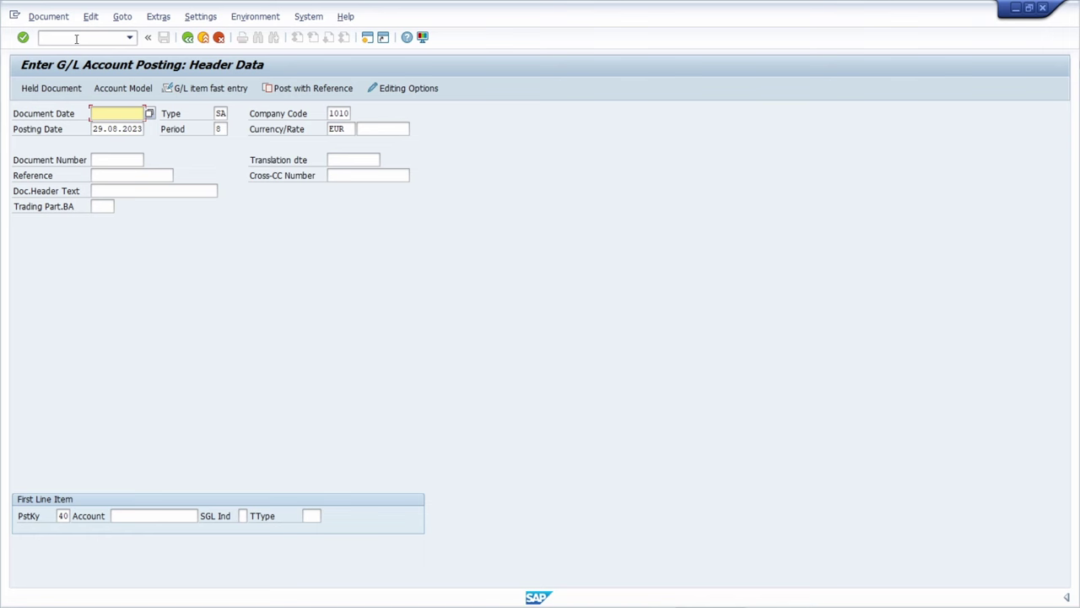
{"action": "left_click", "coordinate": [76, 39]}
{"action": "type", "text": "/n"}
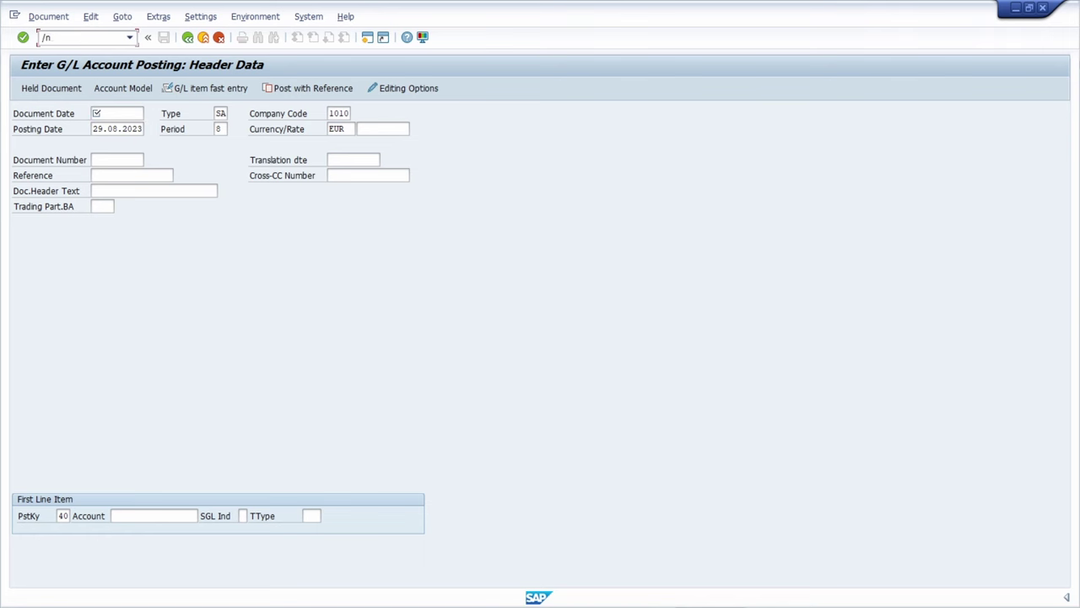
{"action": "type", "text": "fb50"}
{"action": "key", "text": "Return"}
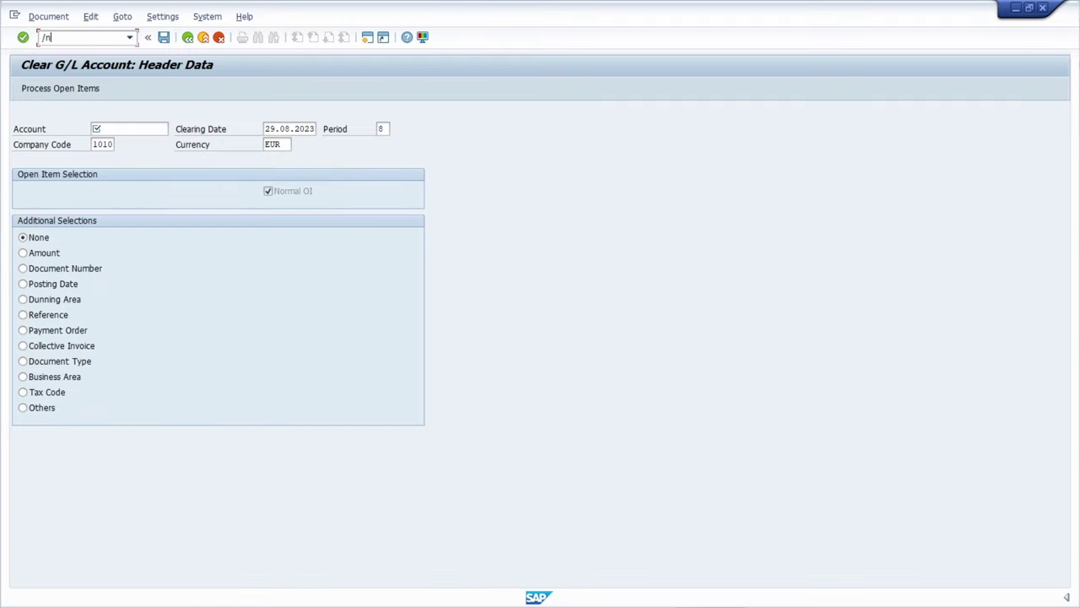
Open FB05 Post with Clearing, then FB50 Enter G/L Account Document for company code 1010.
{"action": "type", "text": "b05"}
{"action": "key", "text": "Return"}
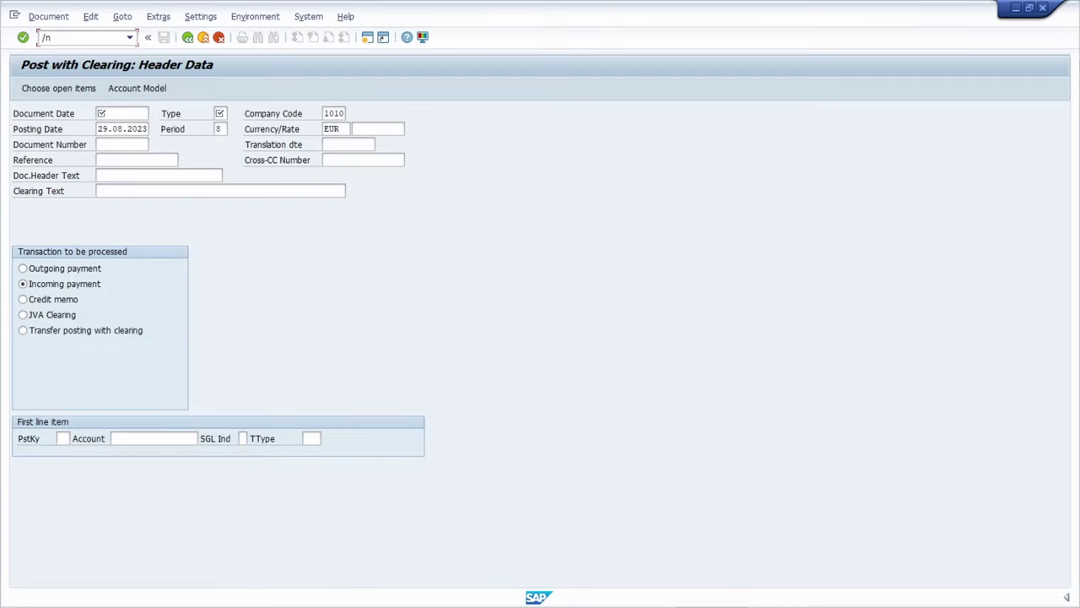
{"action": "type", "text": "fb50"}
{"action": "key", "text": "Return"}
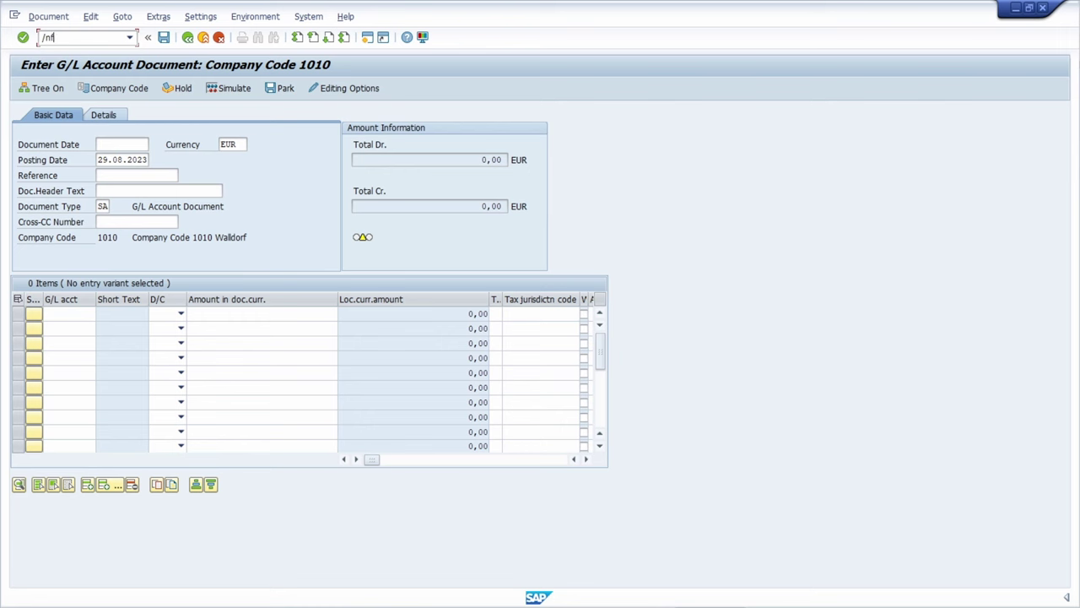
{"action": "type", "text": "lb03"}
Show the G/L account balance display, then run /nfb70 customer invoice entry and f-44 vendor clearing.
{"action": "key", "text": "Return"}
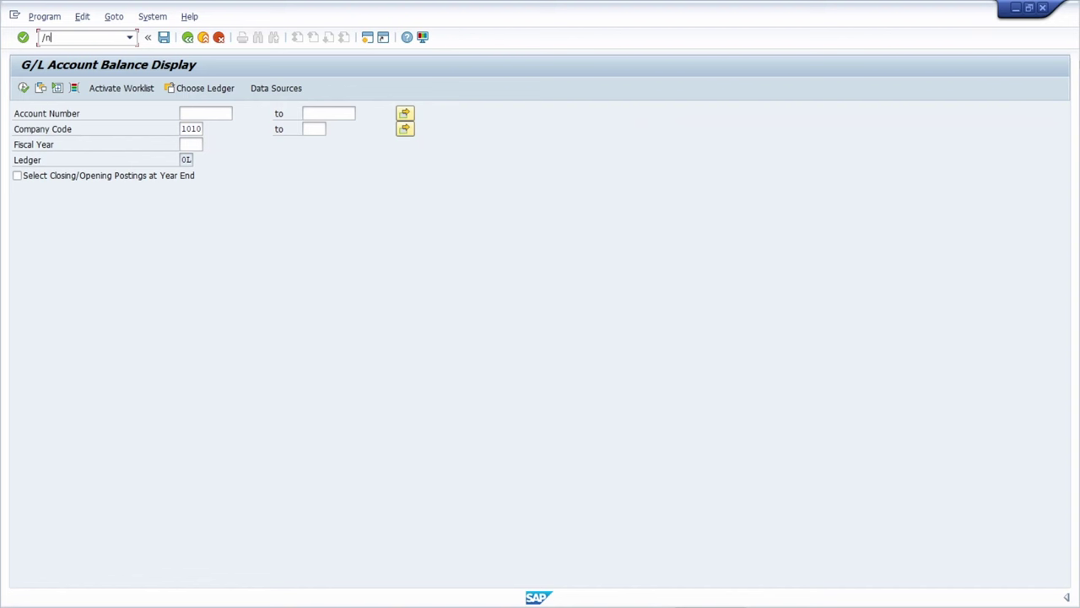
{"action": "type", "text": "fb70"}
{"action": "key", "text": "Return"}
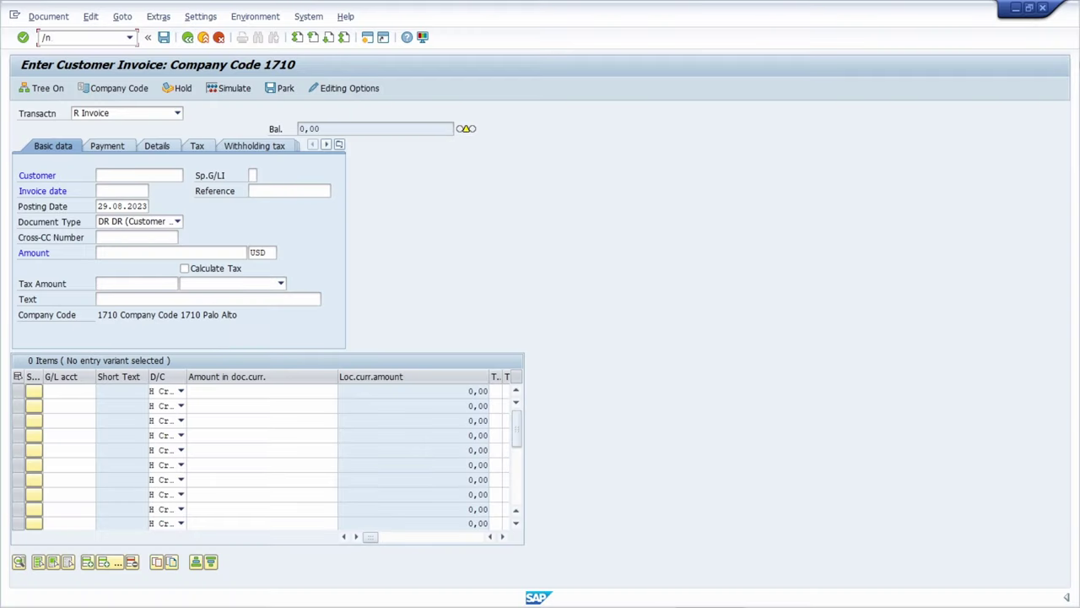
{"action": "type", "text": "f-44"}
{"action": "key", "text": "Return"}
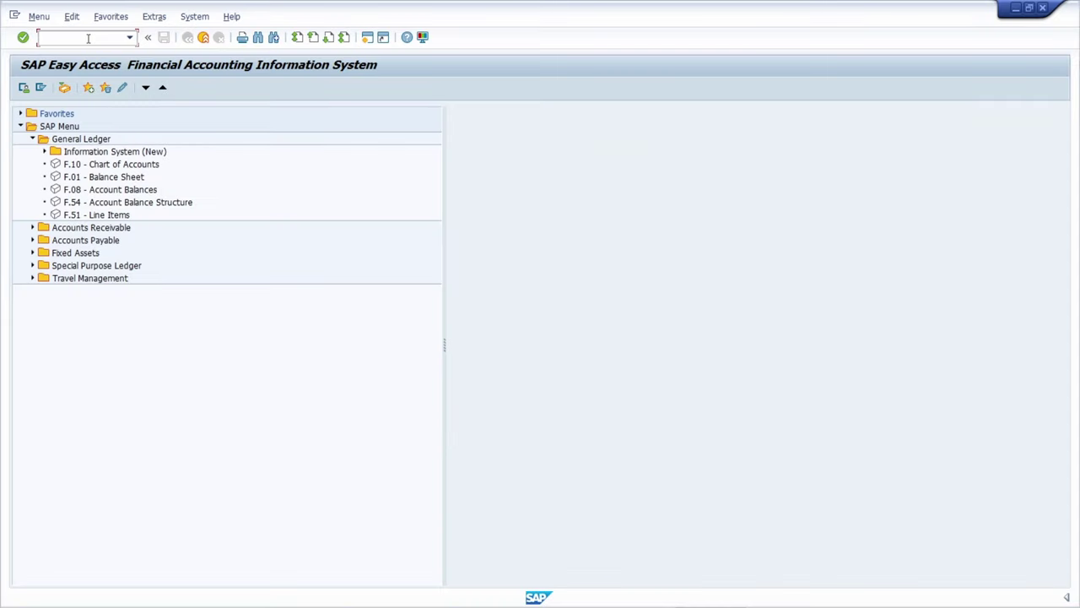
Start the business partner maintenance application with transaction bp.
{"action": "type", "text": "bp"}
{"action": "key", "text": "Return"}
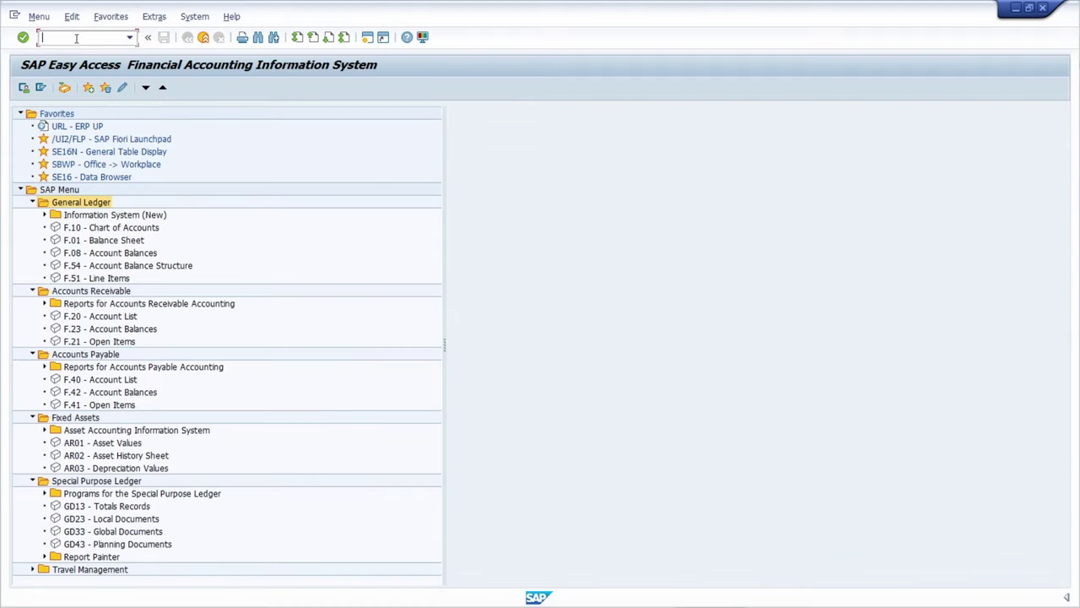
Open asset screens AS01, AS02 and AS03, then FS00 central G/L account editing.
{"action": "type", "text": "AS01"}
{"action": "key", "text": "Return"}
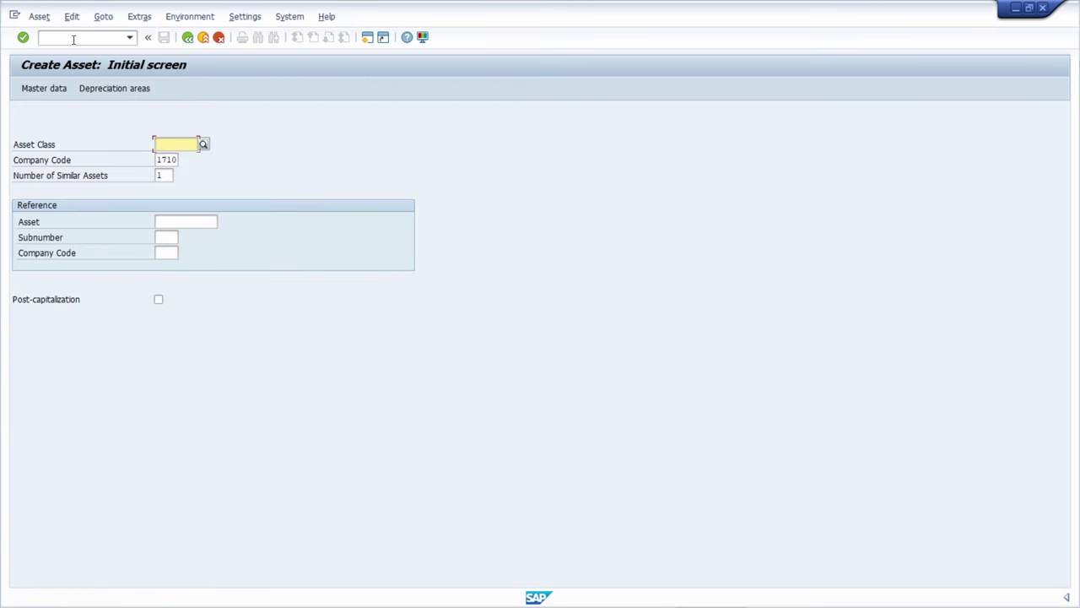
{"action": "left_click", "coordinate": [73, 39]}
{"action": "type", "text": "/nas02"}
{"action": "key", "text": "Return"}
{"action": "left_click", "coordinate": [74, 39]}
{"action": "type", "text": "/nas"}
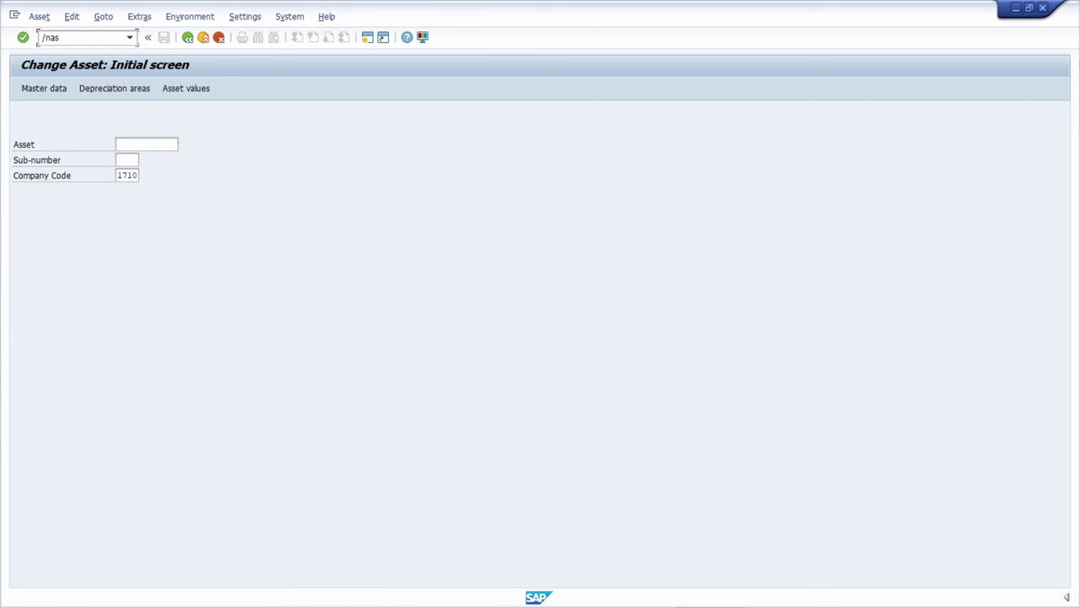
{"action": "type", "text": "03"}
{"action": "key", "text": "Return"}
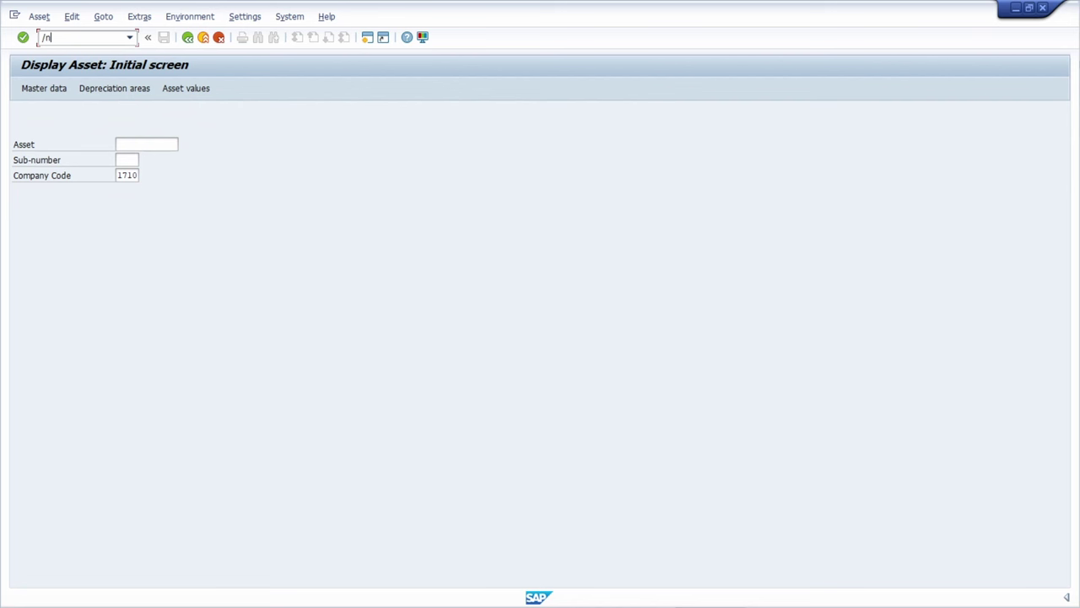
{"action": "type", "text": "fs00"}
{"action": "key", "text": "Return"}
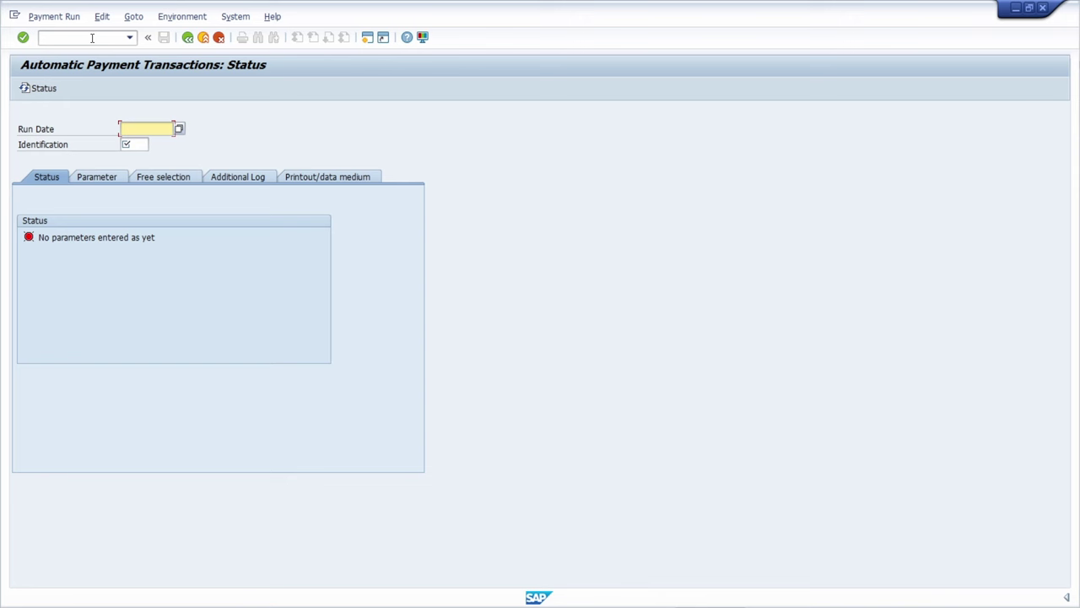
Leave the payment run screen with /n to return to the Easy Access menu.
{"action": "left_click", "coordinate": [89, 36]}
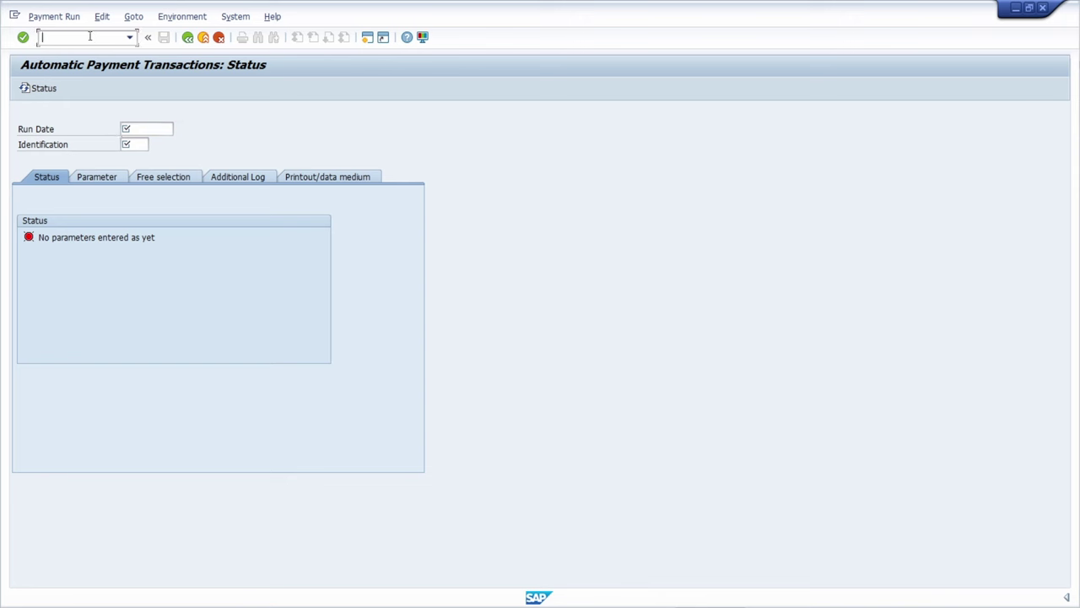
{"action": "type", "text": "/n"}
{"action": "key", "text": "Return"}
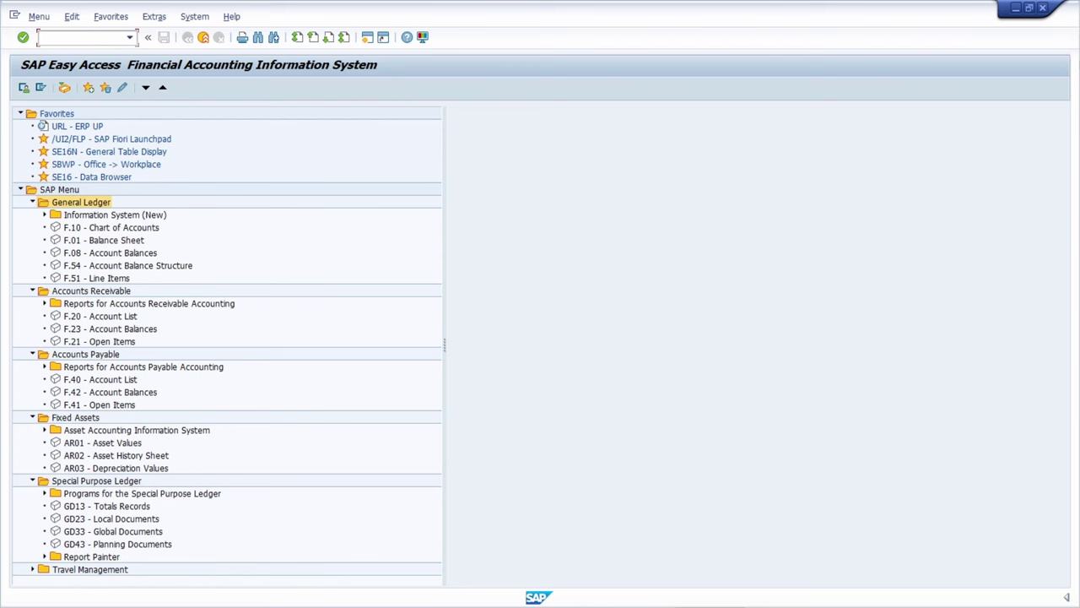
Load area menu F000, expand General Ledger, and try launching the F.10 Chart of Accounts report.
{"action": "type", "text": "F0"}
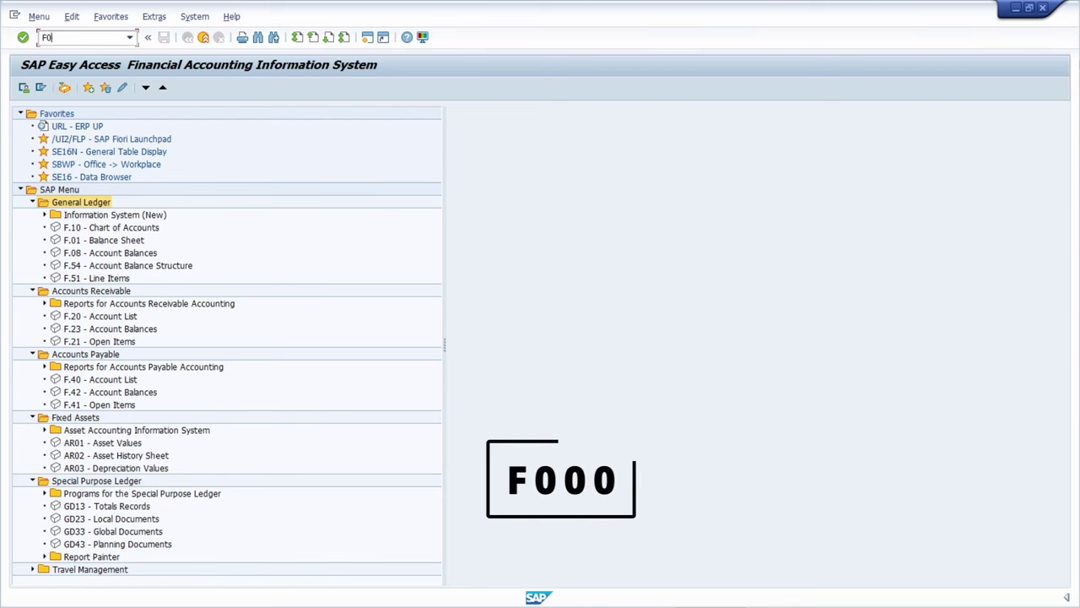
{"action": "type", "text": "00"}
{"action": "key", "text": "Return"}
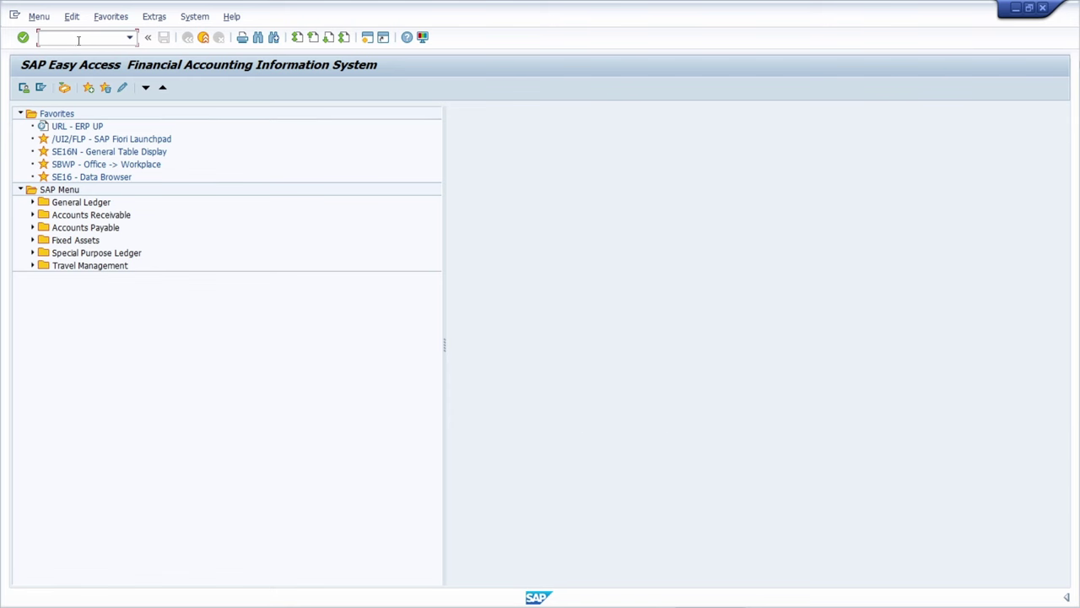
{"action": "left_click", "coordinate": [20, 113]}
{"action": "left_click", "coordinate": [31, 139]}
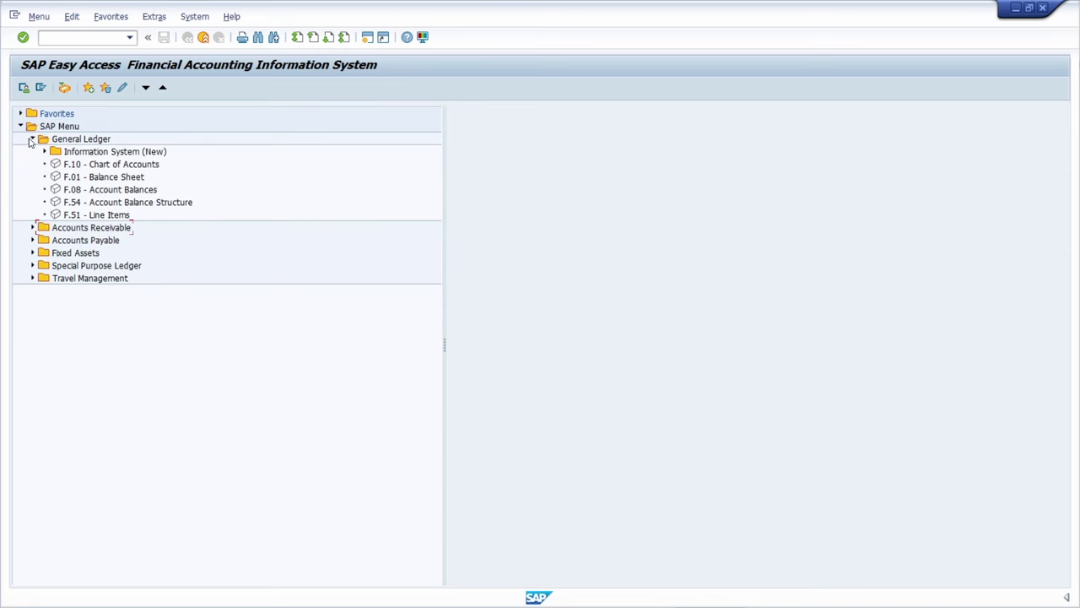
{"action": "double_click", "coordinate": [76, 166]}
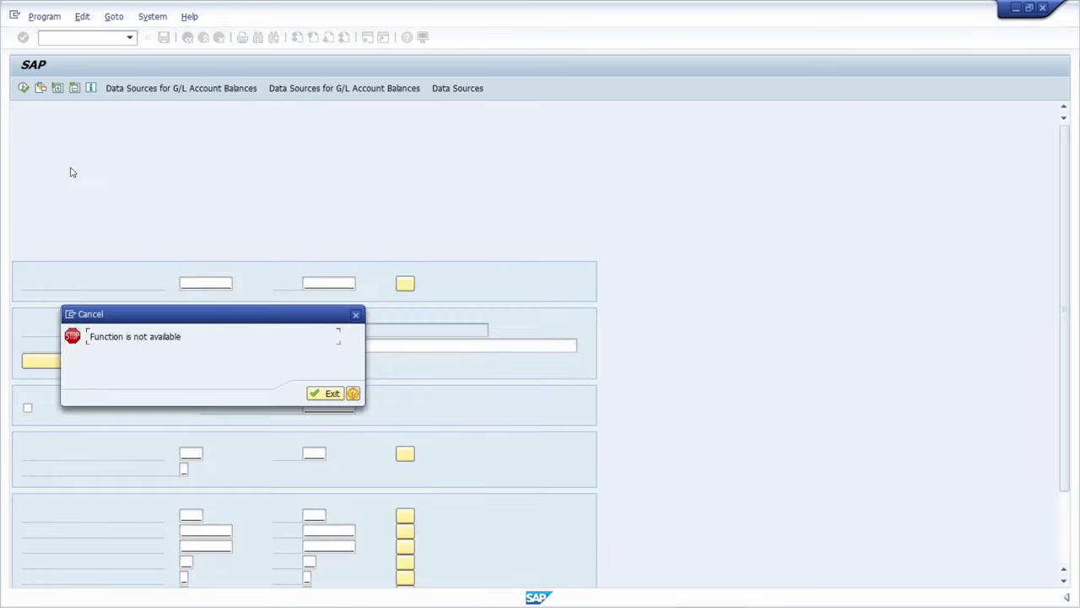
{"action": "left_click", "coordinate": [316, 394]}
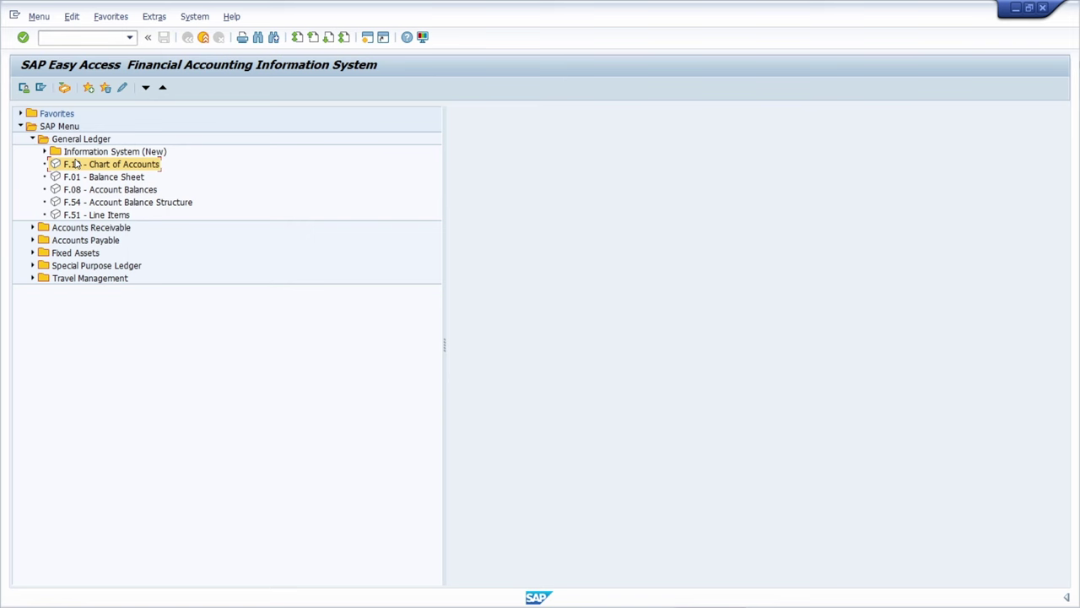
Set F000 as the default start menu in the own user profile (SU3) and save.
{"action": "left_click", "coordinate": [66, 38]}
{"action": "type", "text": "SU3"}
{"action": "left_click", "coordinate": [186, 17]}
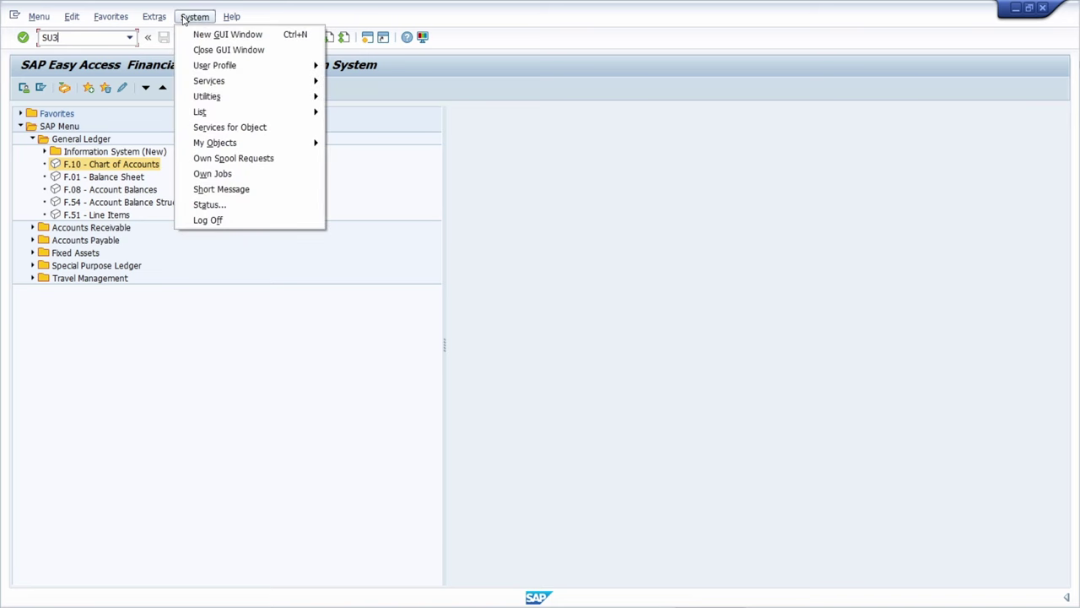
{"action": "left_click", "coordinate": [365, 113]}
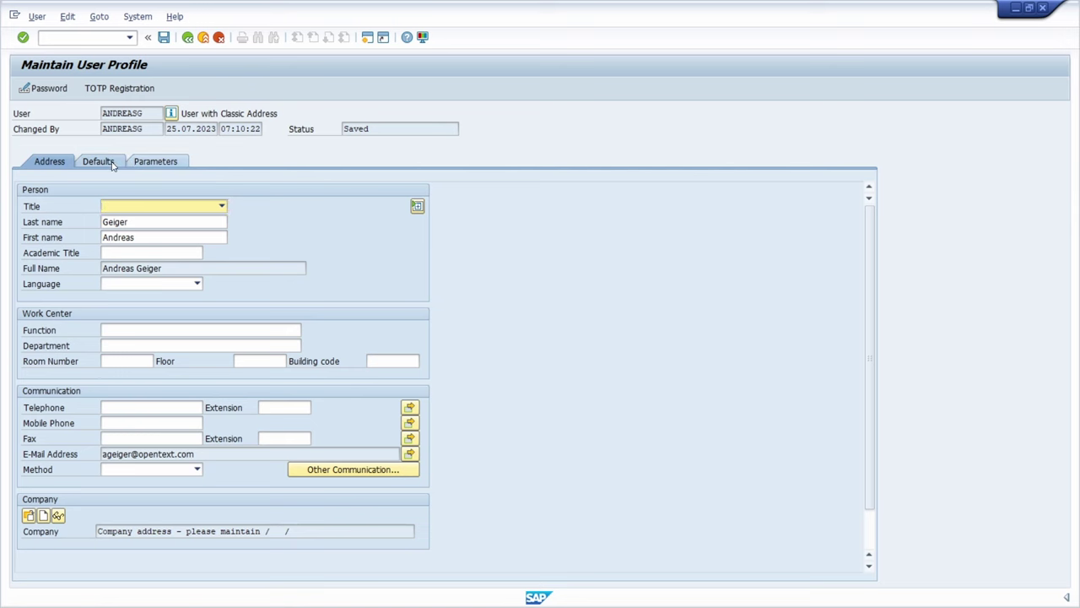
{"action": "left_click", "coordinate": [98, 161]}
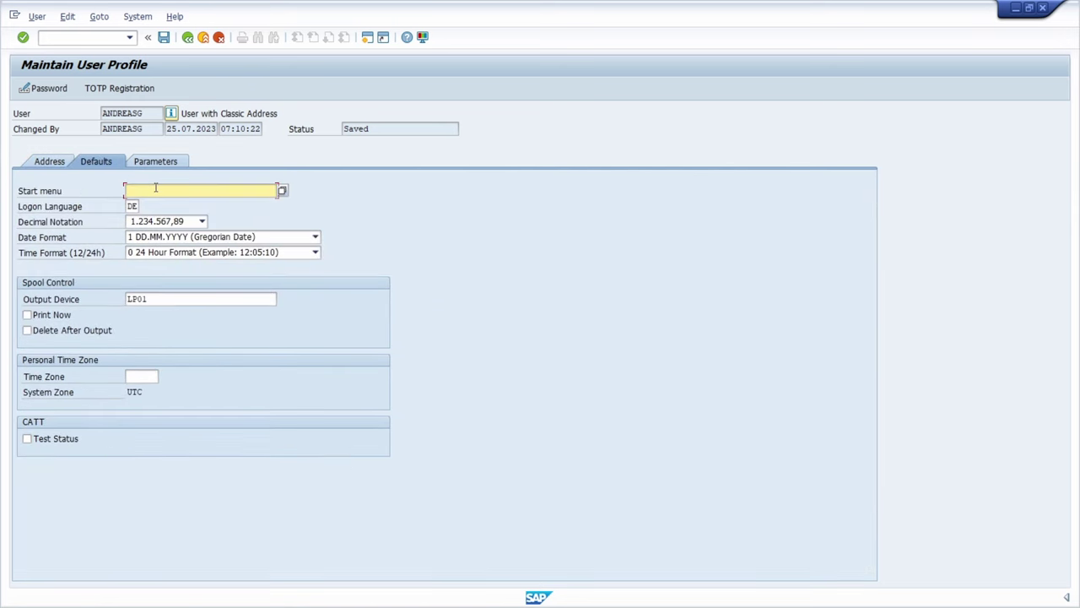
{"action": "type", "text": "F000"}
{"action": "key", "text": "ctrl+s"}
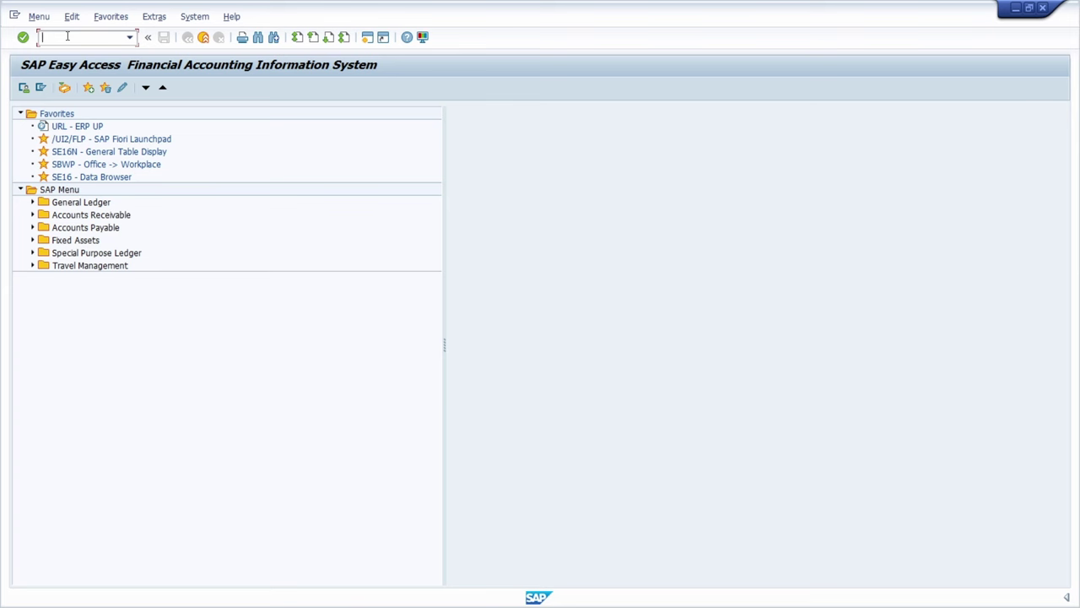
Load the FSMN General Ledger area menu, then enter FKMN for the Suppliers area menu.
{"action": "type", "text": "FS"}
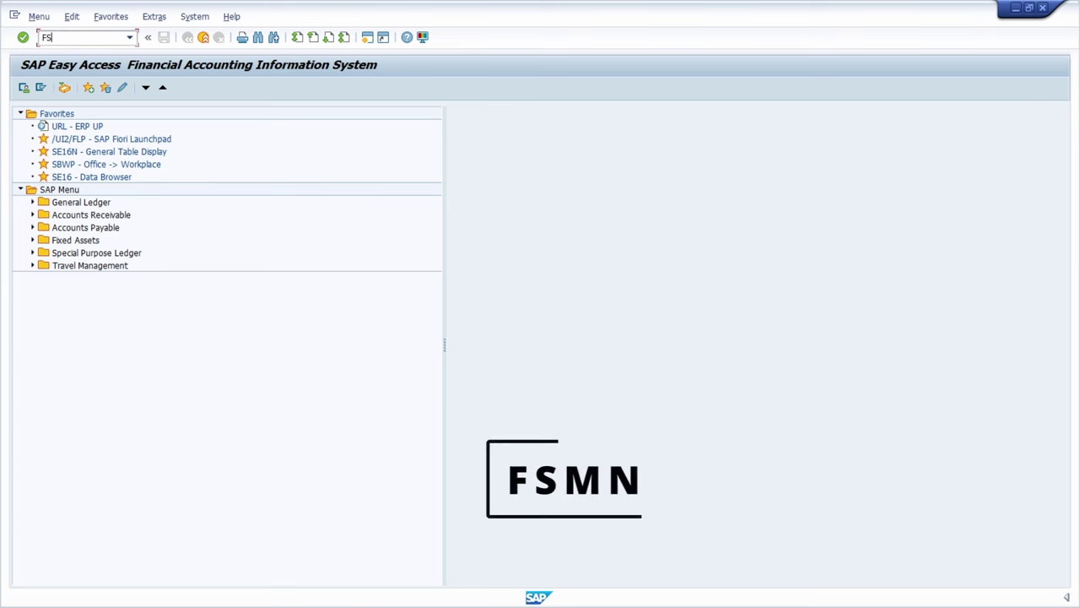
{"action": "type", "text": "MN"}
{"action": "key", "text": "Return"}
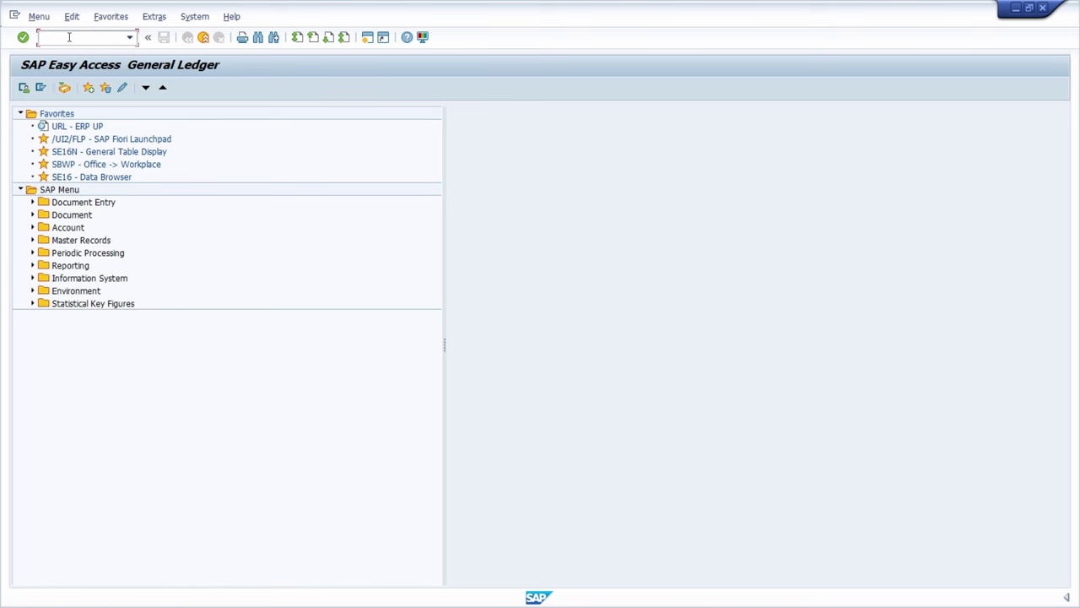
{"action": "type", "text": "FKM"}
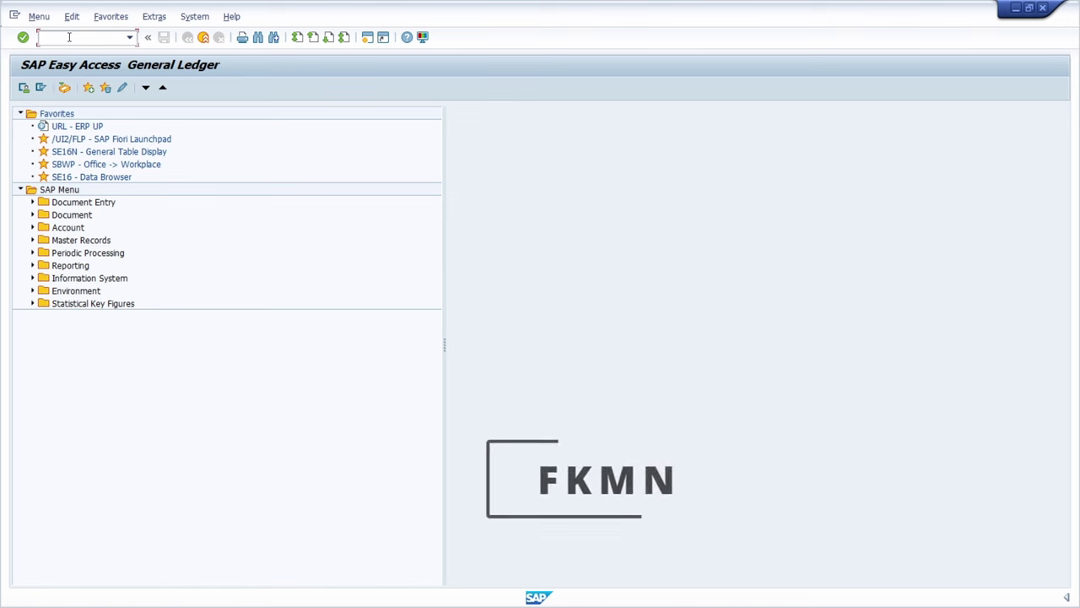
{"action": "type", "text": "N"}
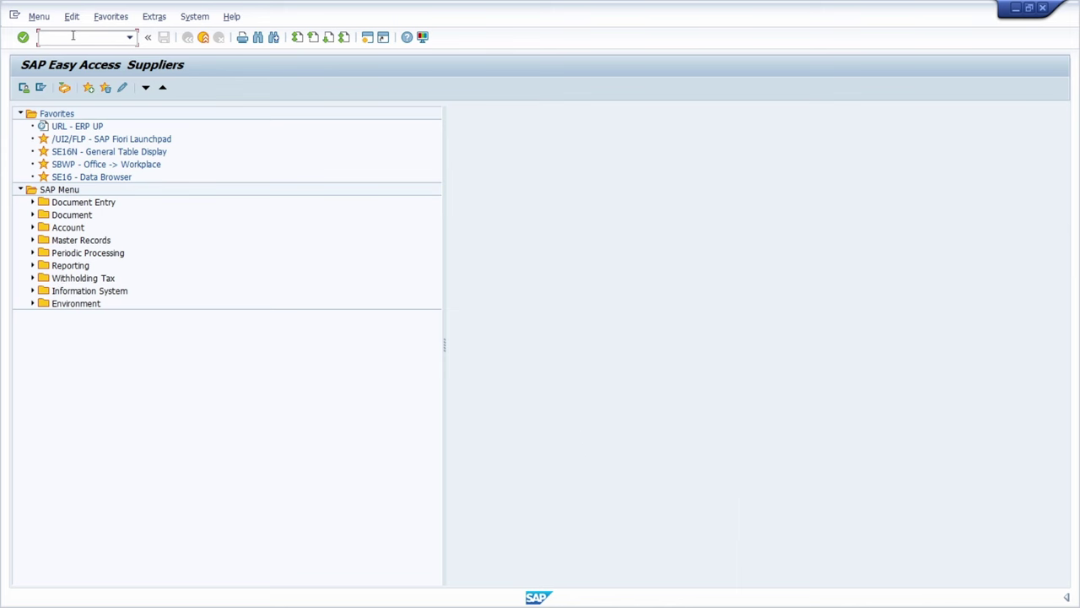
Load the FDMN Customers, FBME Banks and ASMN Asset Accounting area menus in turn.
{"action": "type", "text": "FDMN"}
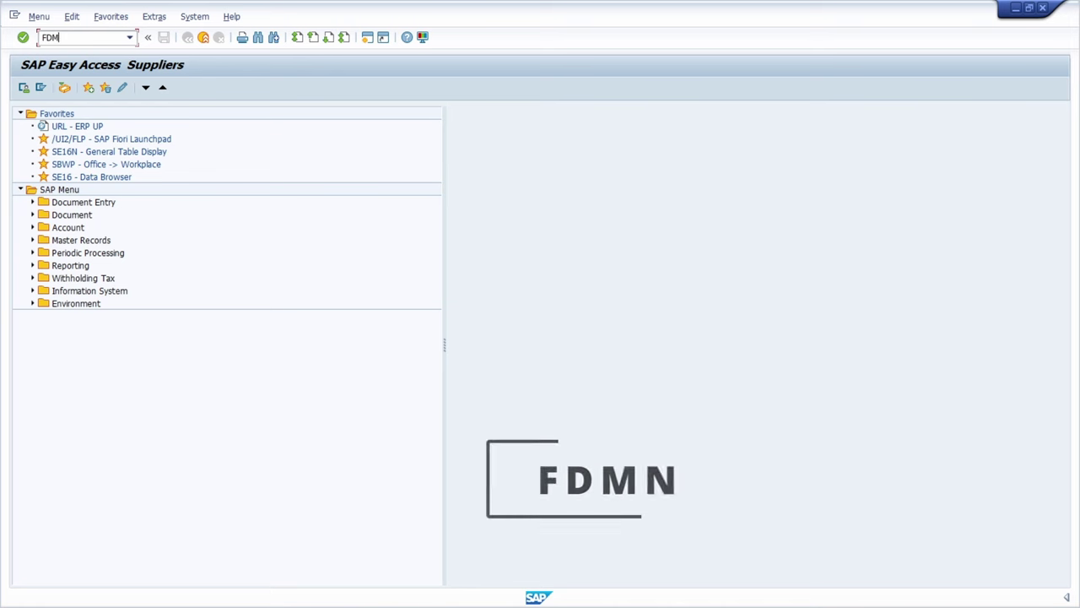
{"action": "key", "text": "Return"}
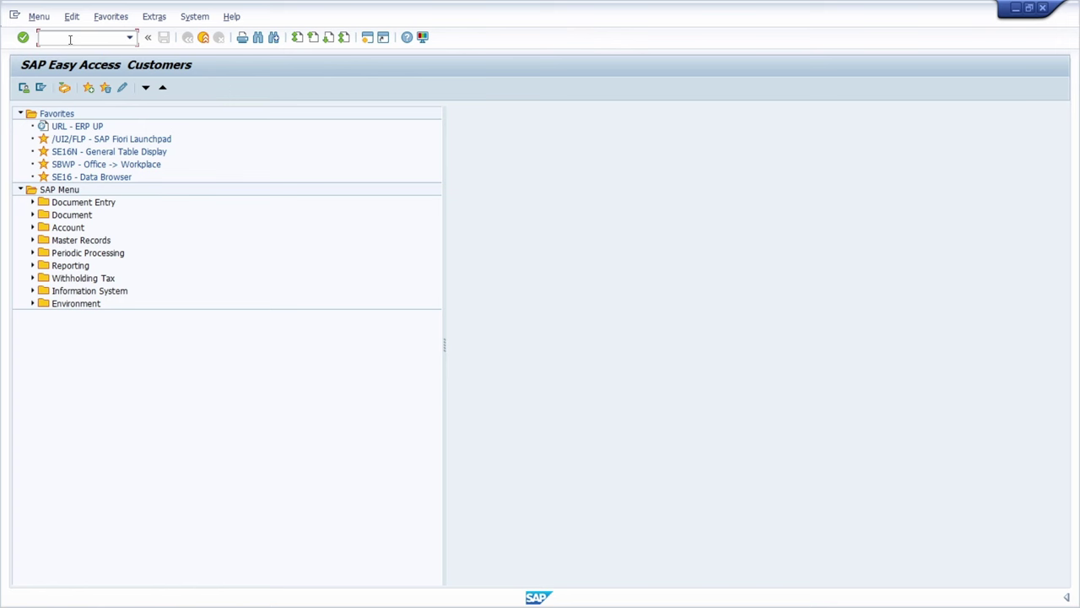
{"action": "type", "text": "FBME"}
{"action": "key", "text": "Return"}
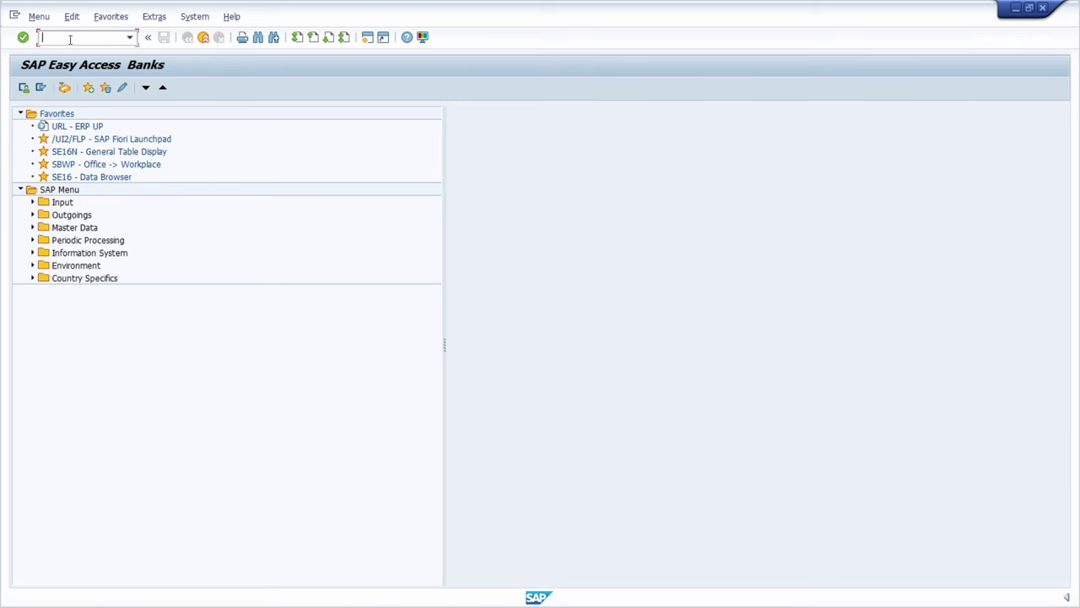
{"action": "type", "text": "ASMN"}
{"action": "key", "text": "Return"}
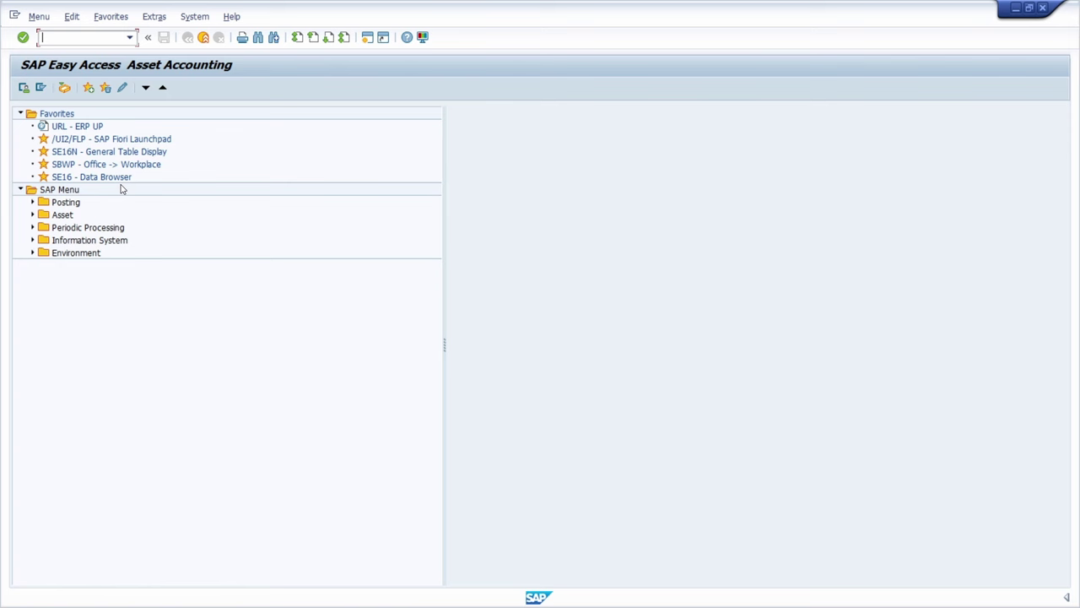
Expand the Posting folder, cancel a menu tree search, and enter /nse43n.
{"action": "left_click", "coordinate": [66, 202]}
{"action": "key", "text": "ctrl+f"}
{"action": "left_click", "coordinate": [336, 176]}
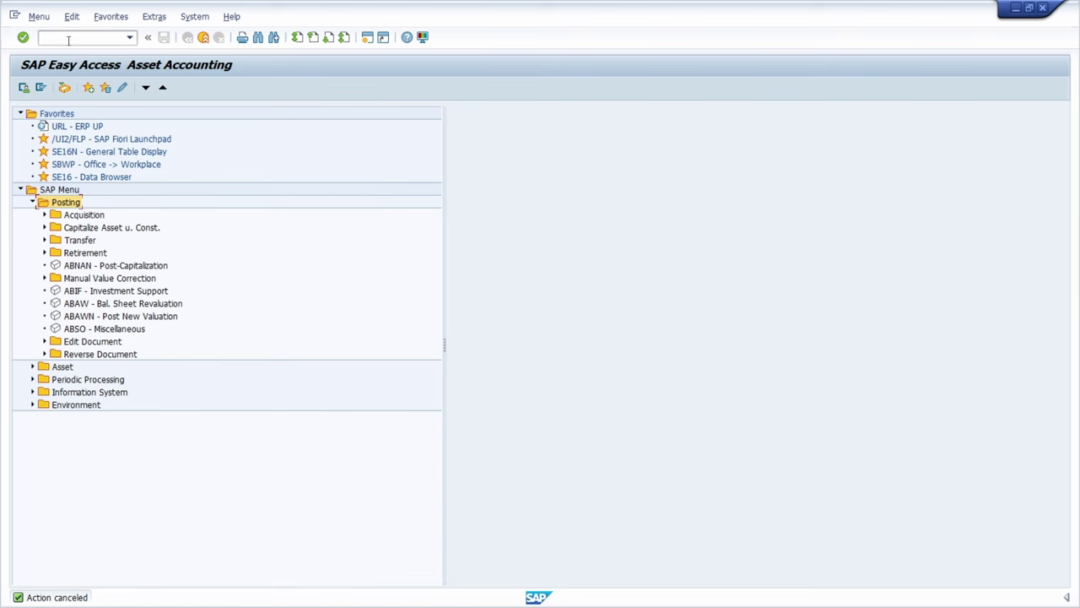
{"action": "type", "text": "/nse43n"}
{"action": "key", "text": "Return"}
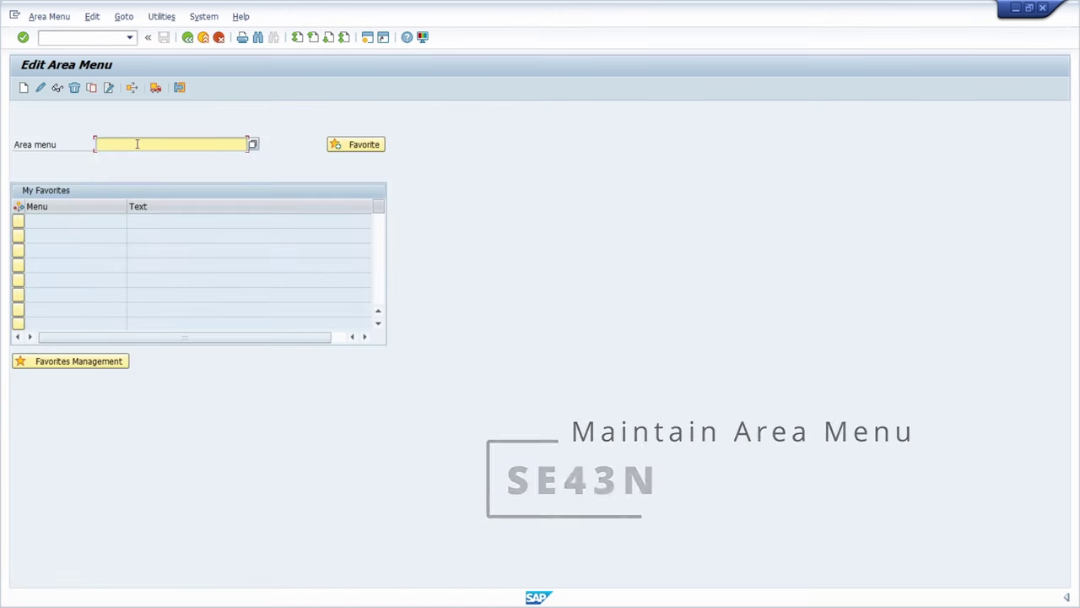
{"action": "type", "text": "FSMN"}
{"action": "key", "text": "Return"}
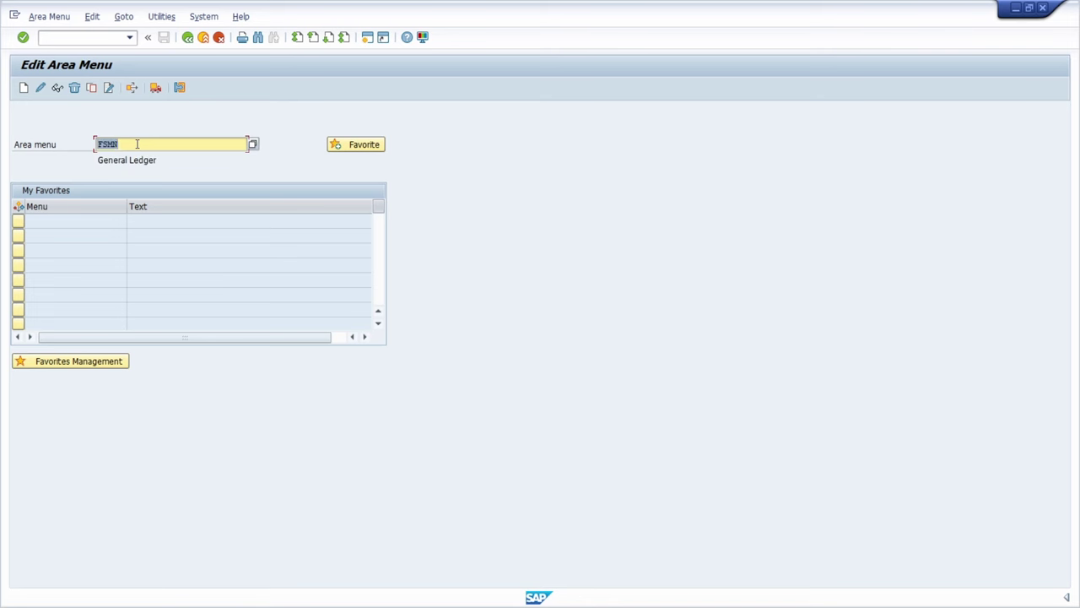
{"action": "left_click", "coordinate": [58, 88]}
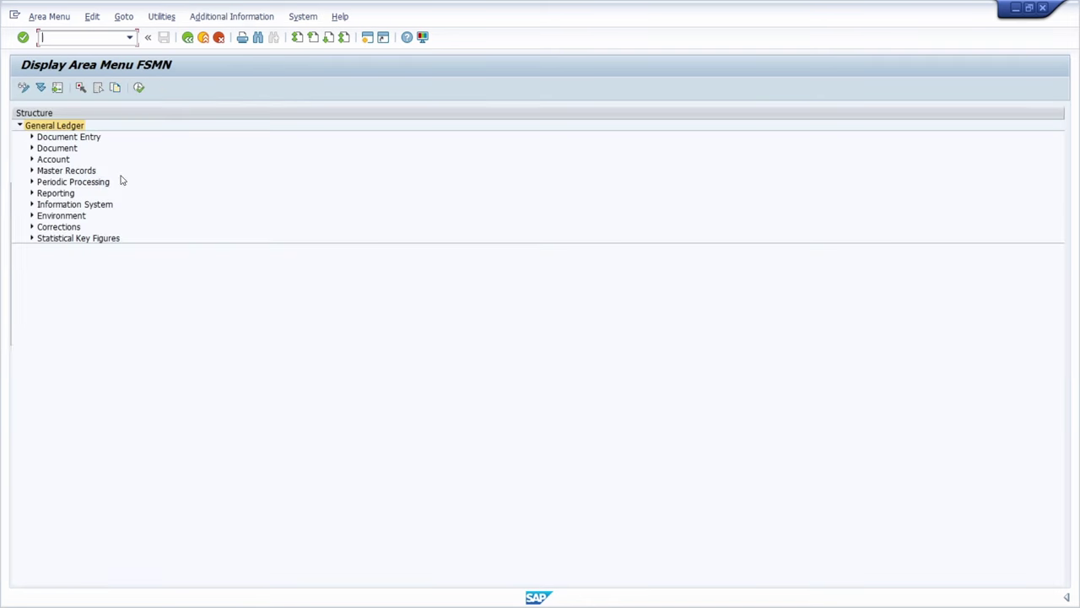
{"action": "key", "text": "ctrl+f"}
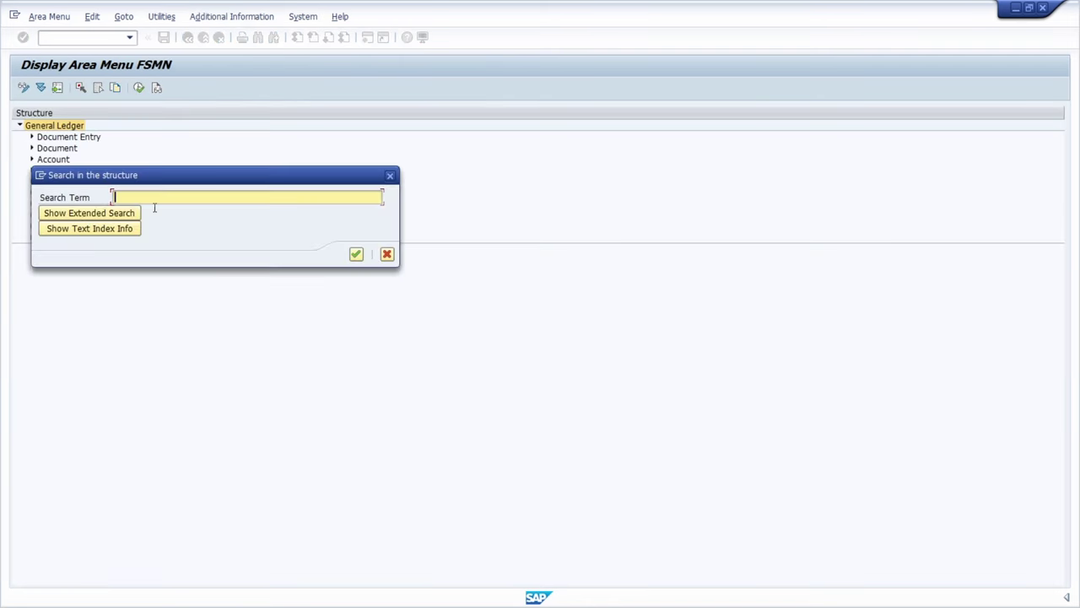
{"action": "left_click", "coordinate": [390, 176]}
{"action": "left_click", "coordinate": [232, 16]}
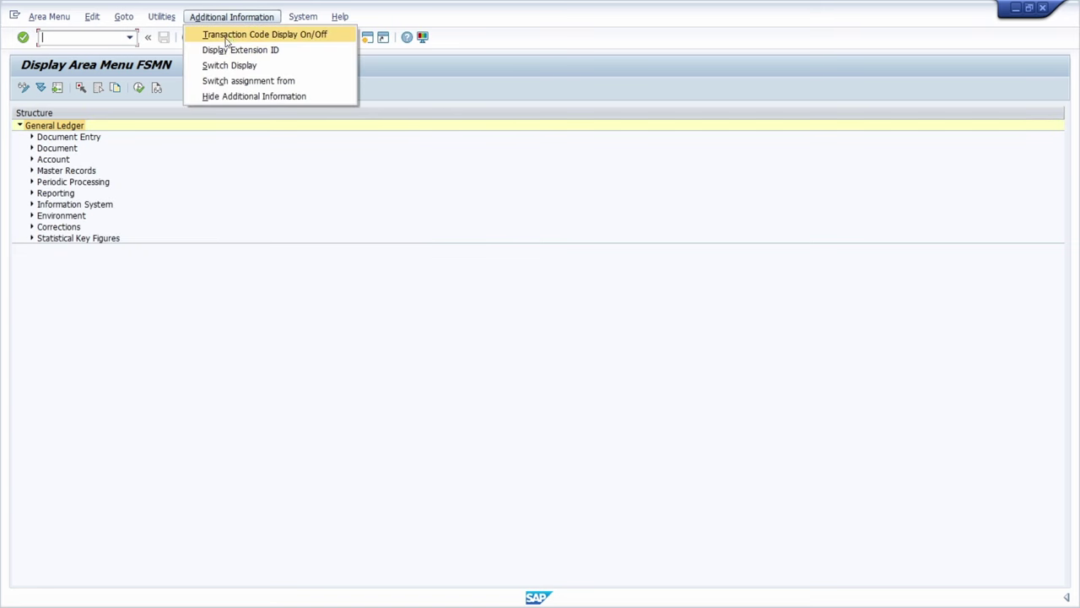
{"action": "left_click", "coordinate": [229, 36]}
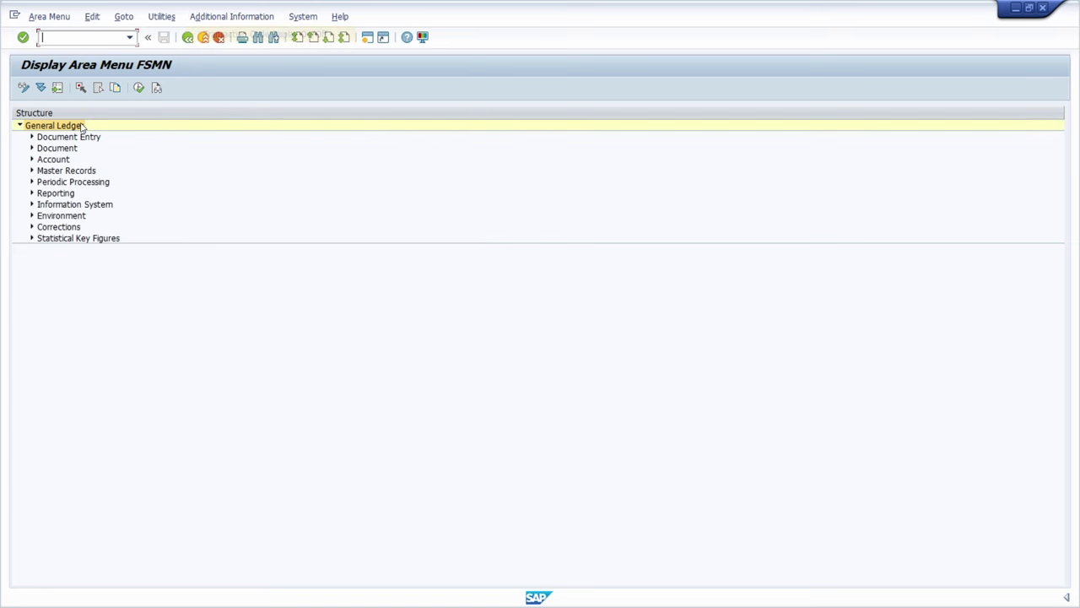
{"action": "left_click", "coordinate": [31, 140]}
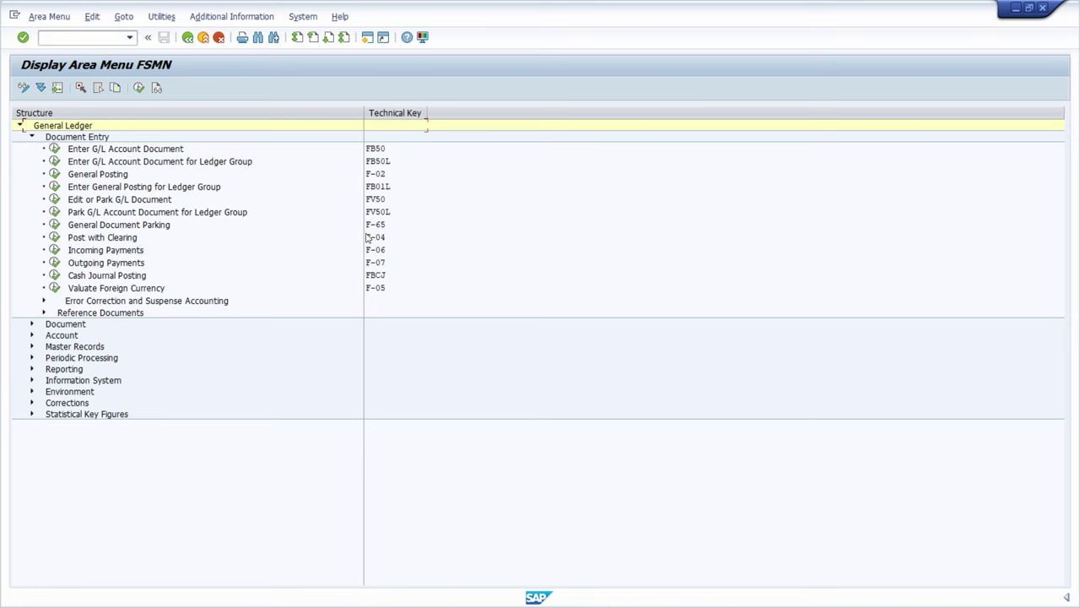
{"action": "left_click", "coordinate": [188, 38]}
{"action": "left_click", "coordinate": [188, 38]}
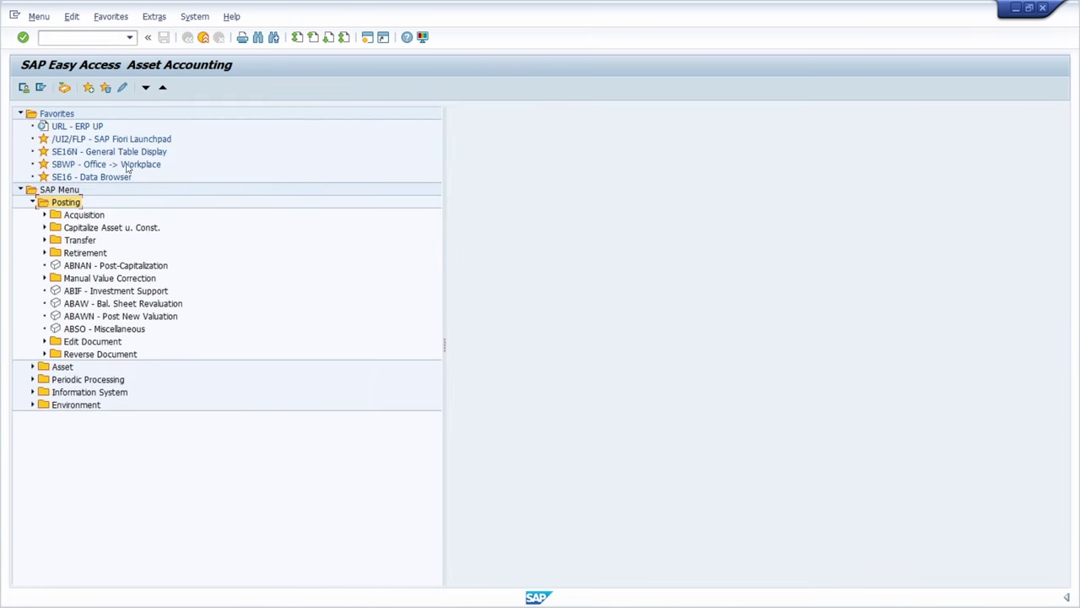
{"action": "left_click", "coordinate": [74, 293]}
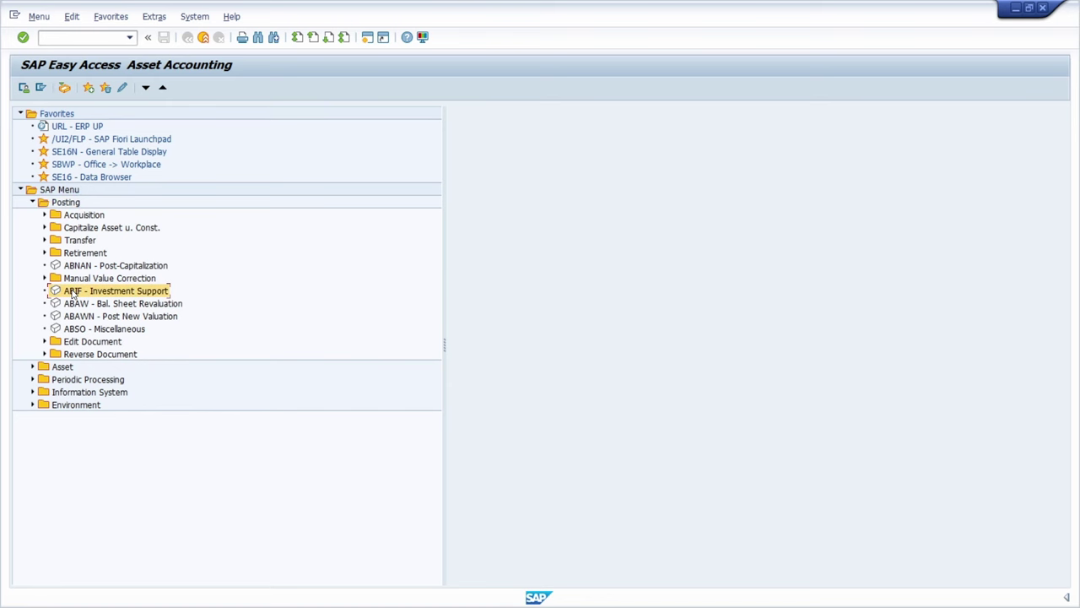
{"action": "left_click", "coordinate": [154, 18]}
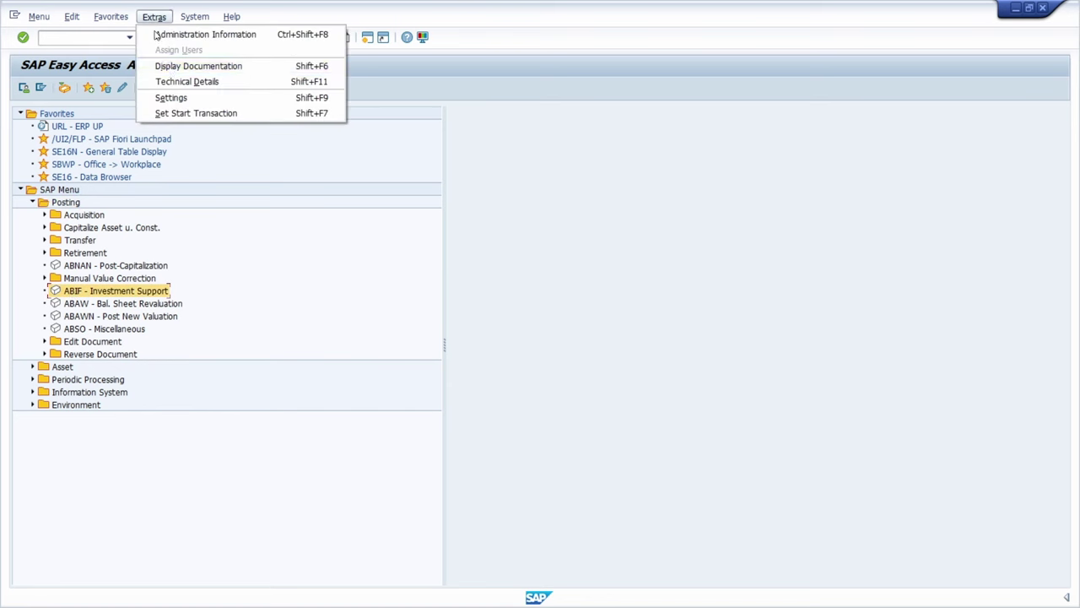
{"action": "left_click", "coordinate": [173, 99]}
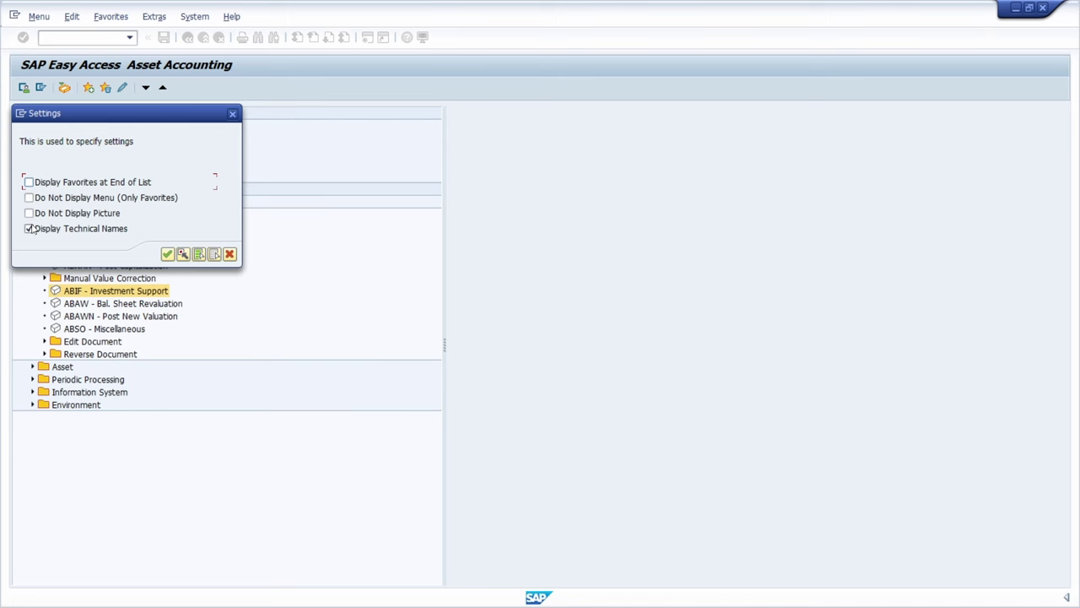
{"action": "left_click", "coordinate": [232, 113]}
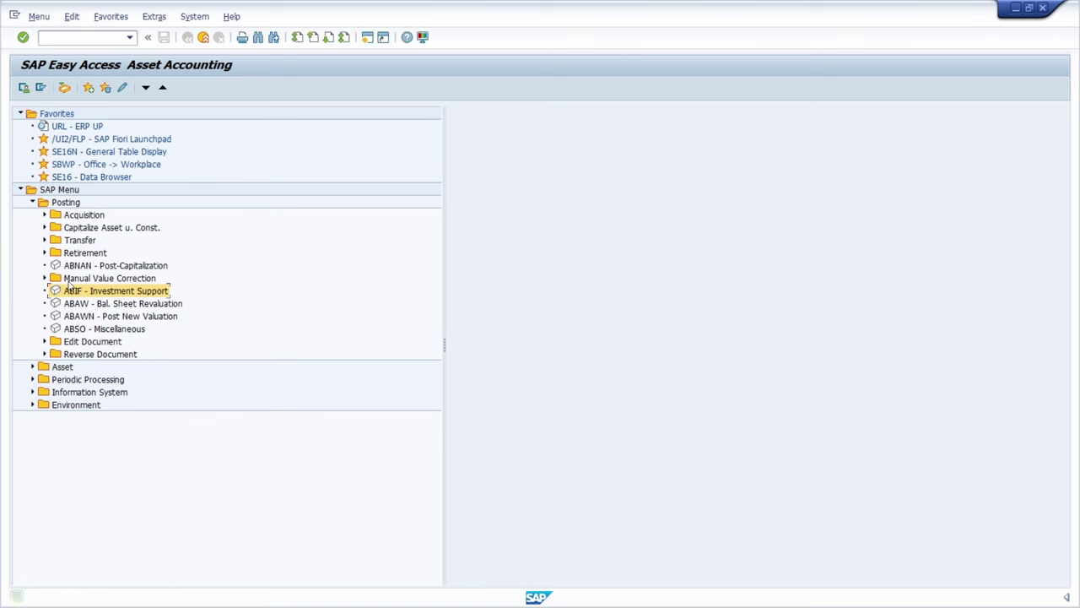